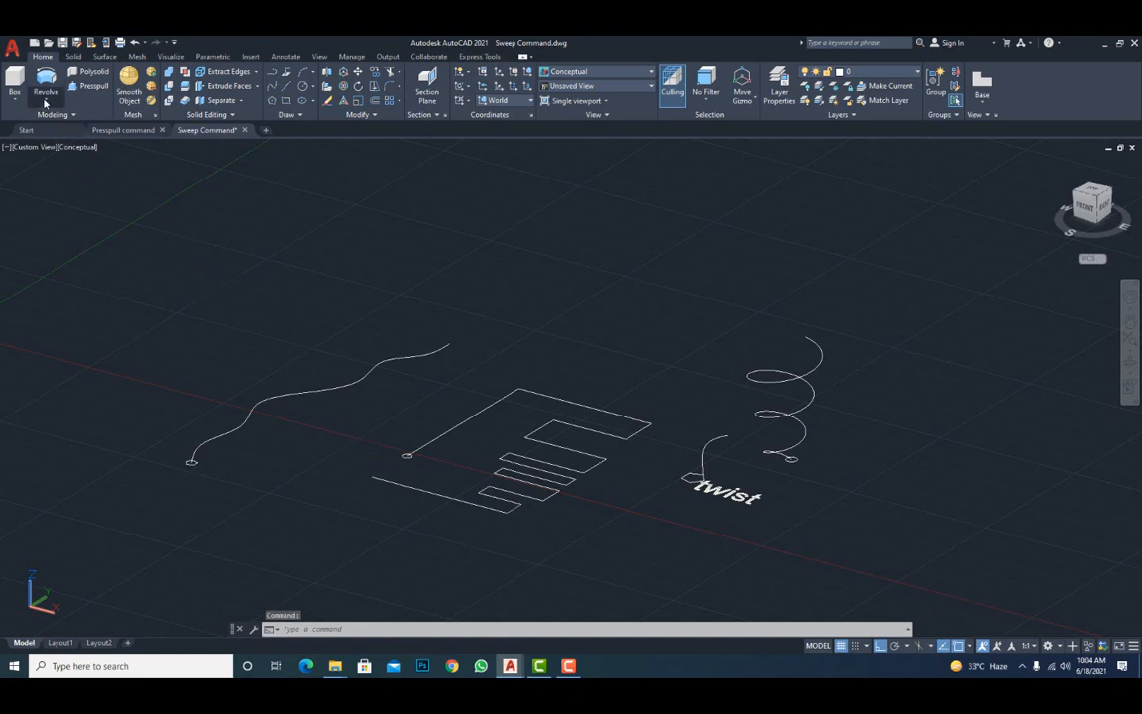
Examine the prepared sweep profiles and paths, including the circle at the start of the angular polyline.
{"action": "left_click", "coordinate": [46, 100]}
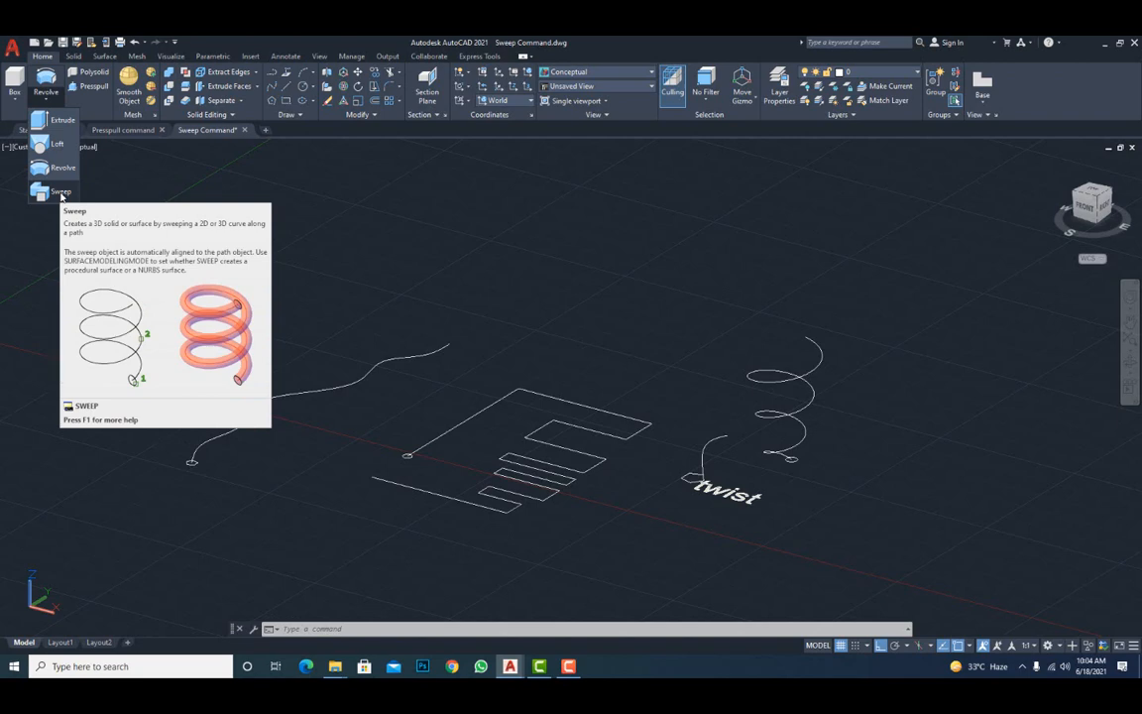
{"action": "scroll", "coordinate": [535, 498], "scroll_direction": "up", "scroll_amount": 2}
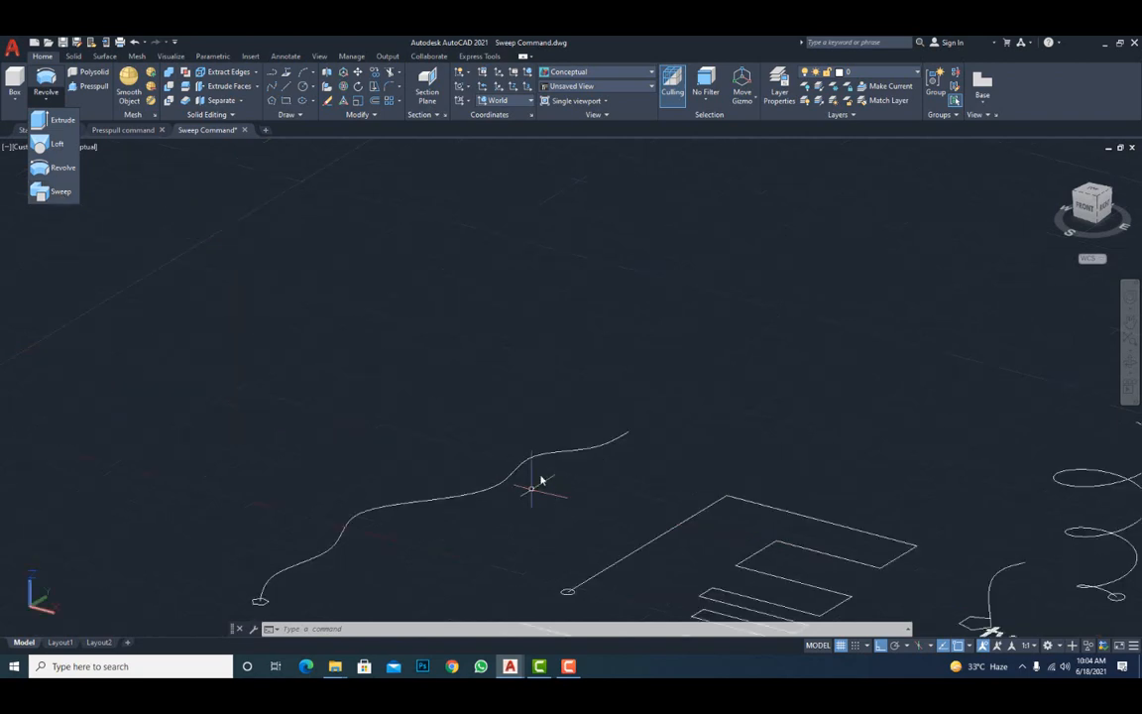
{"action": "scroll", "coordinate": [544, 482], "scroll_direction": "down", "scroll_amount": 2}
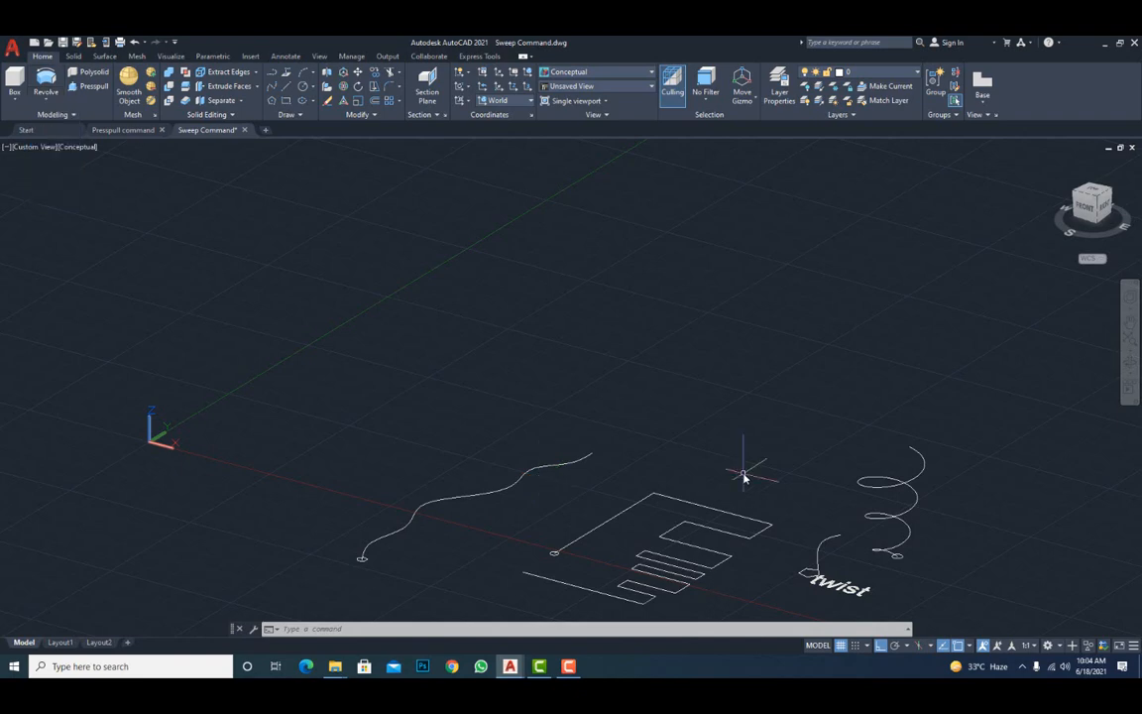
{"action": "middle_click_drag", "start_coordinate": [777, 595], "coordinate": [631, 450]}
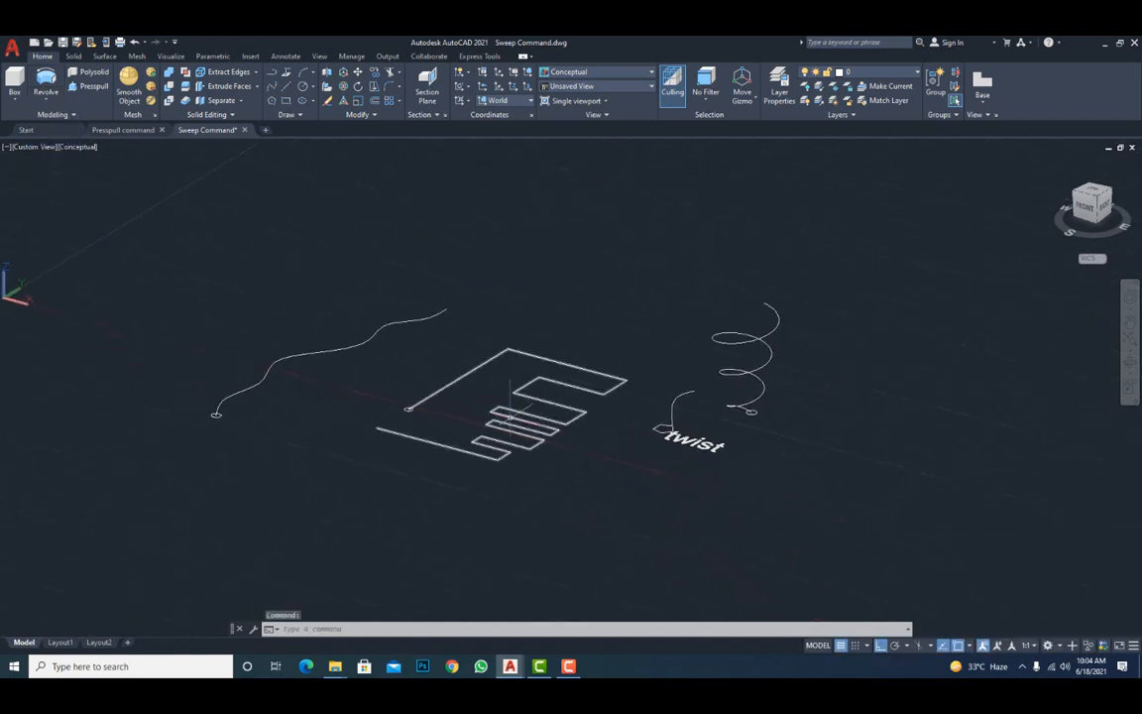
{"action": "scroll", "coordinate": [435, 408], "scroll_direction": "up", "scroll_amount": 3}
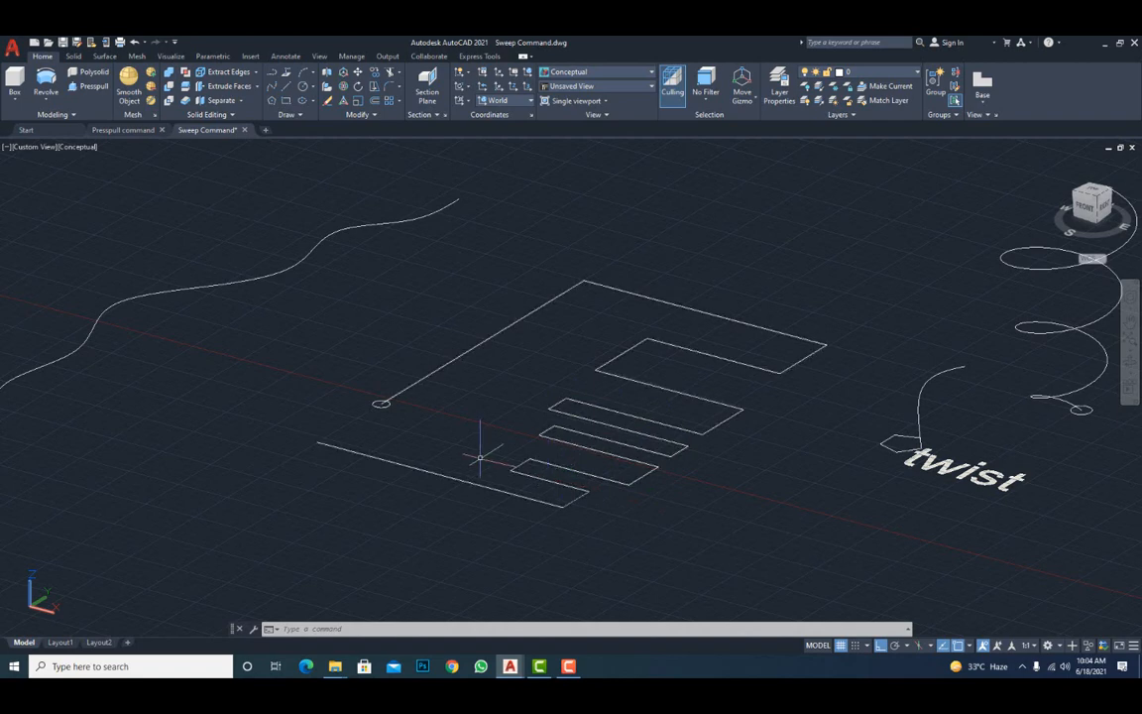
{"action": "scroll", "coordinate": [379, 403], "scroll_direction": "up", "scroll_amount": 8}
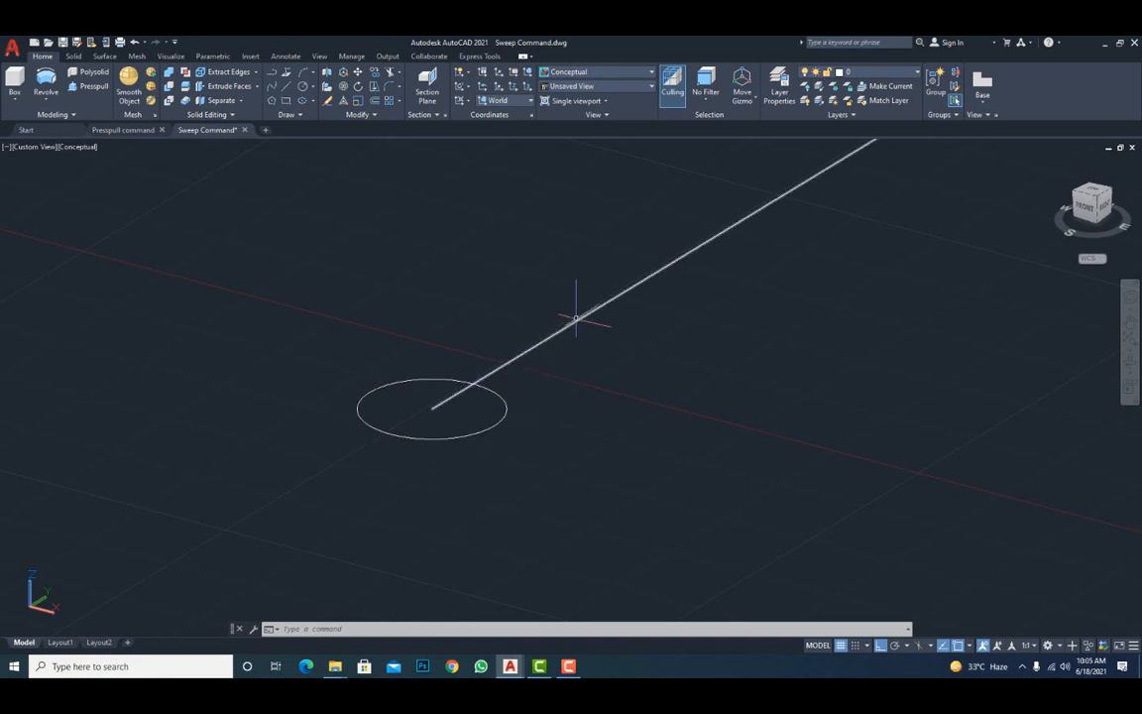
{"action": "scroll", "coordinate": [555, 393], "scroll_direction": "down", "scroll_amount": 9}
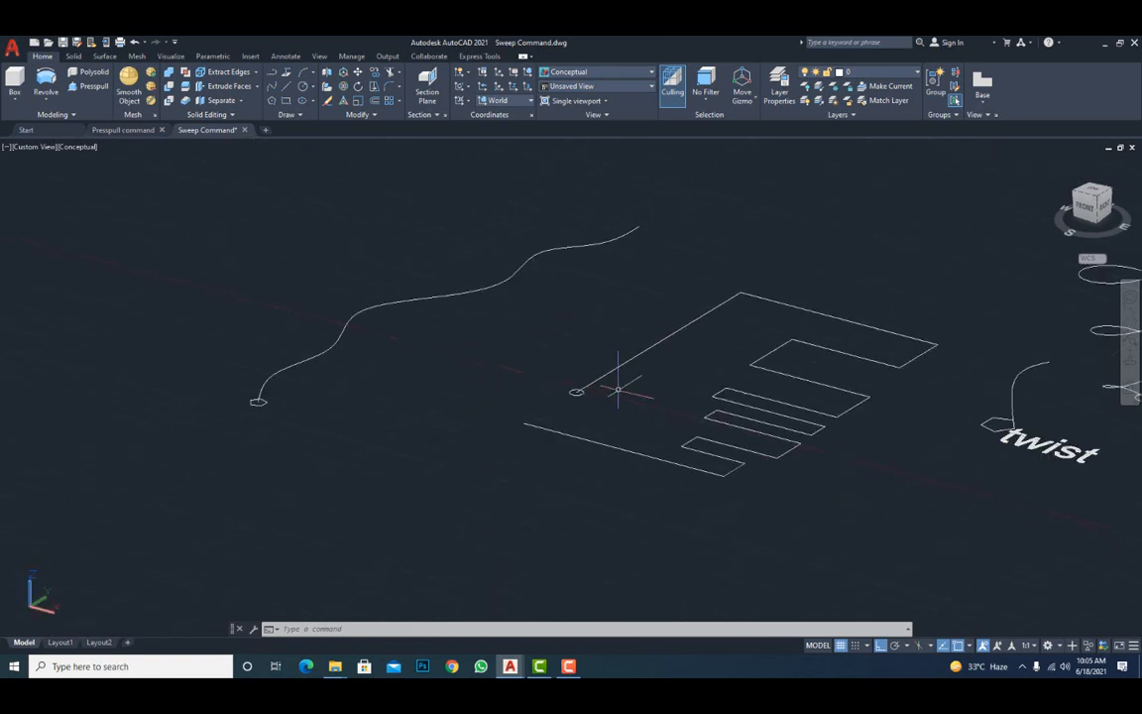
Sweep the small circle along the angular zigzag polyline to create a solid pipe.
{"action": "middle_click_drag", "start_coordinate": [617, 390], "coordinate": [430, 420]}
{"action": "scroll", "coordinate": [408, 407], "scroll_direction": "up", "scroll_amount": 3}
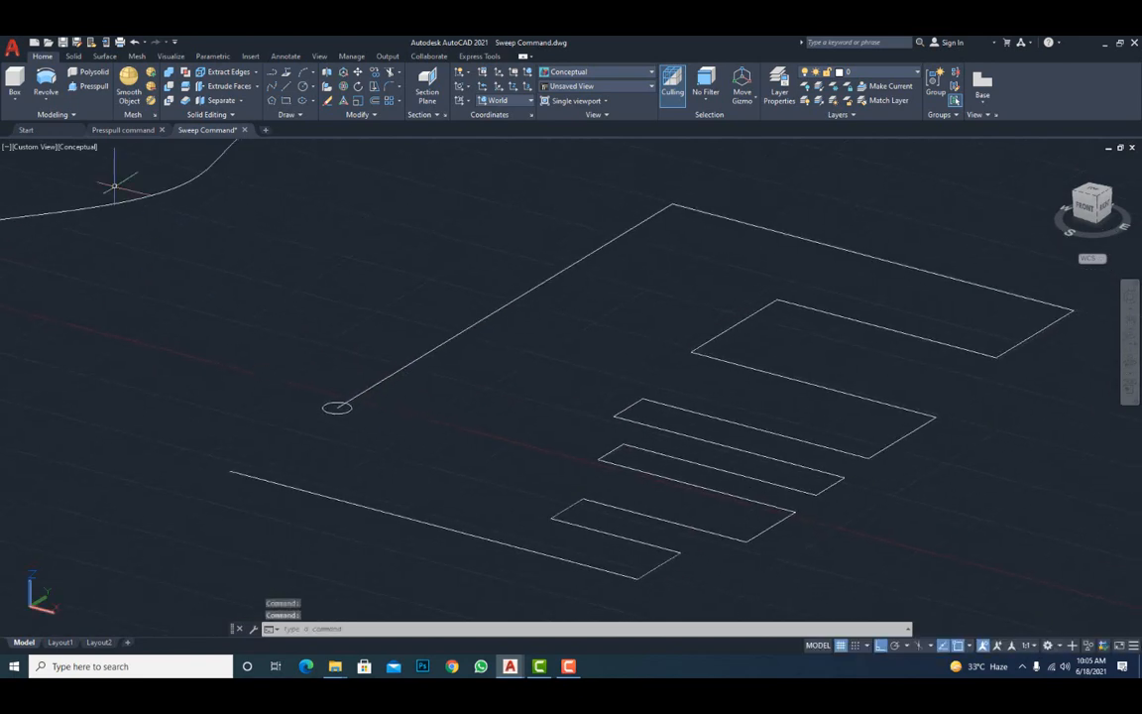
{"action": "left_click", "coordinate": [46, 100]}
{"action": "left_click", "coordinate": [57, 189]}
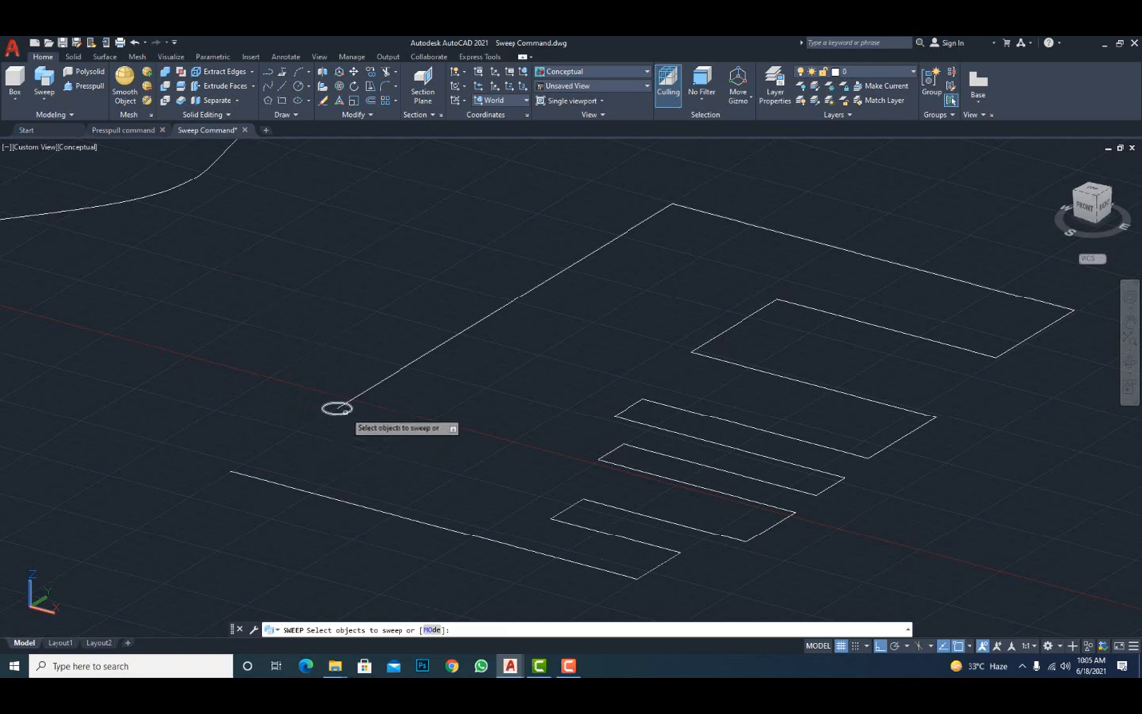
{"action": "left_click", "coordinate": [337, 407]}
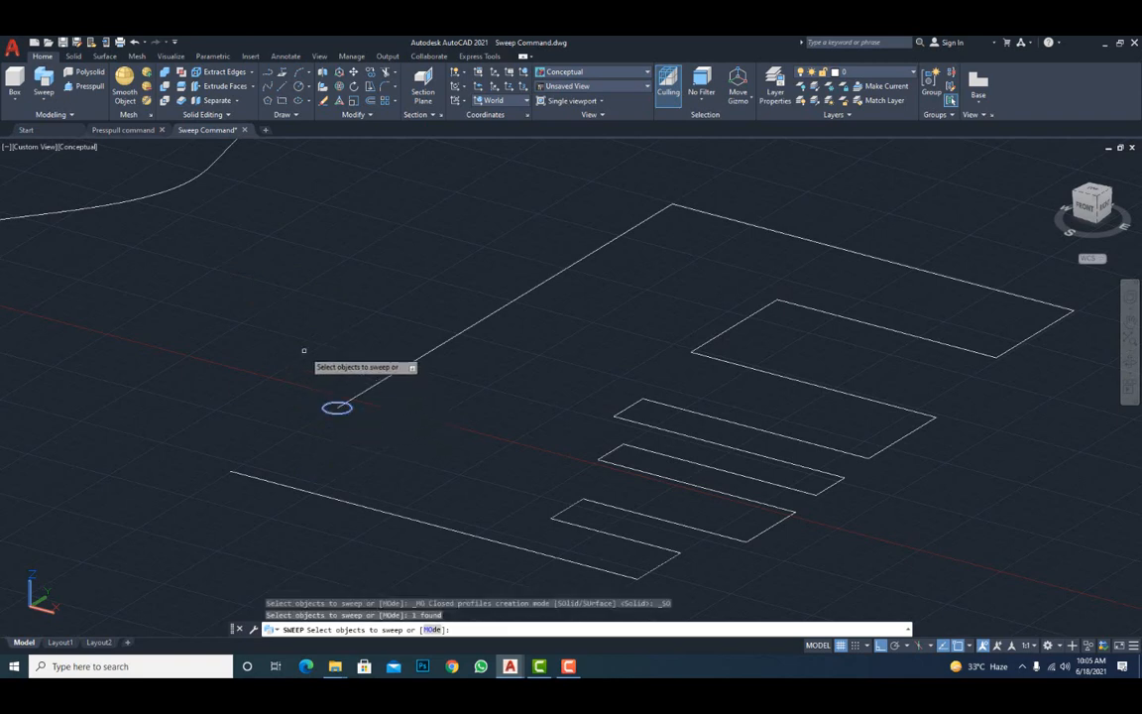
{"action": "key", "text": "Return"}
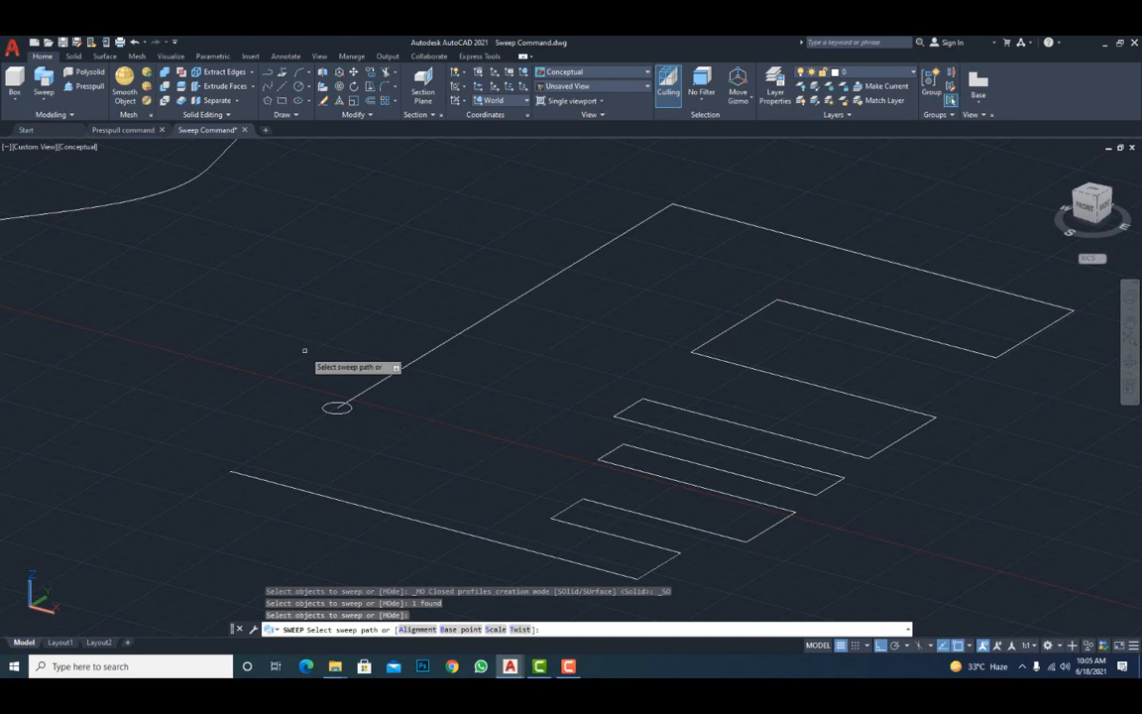
{"action": "left_click", "coordinate": [421, 354]}
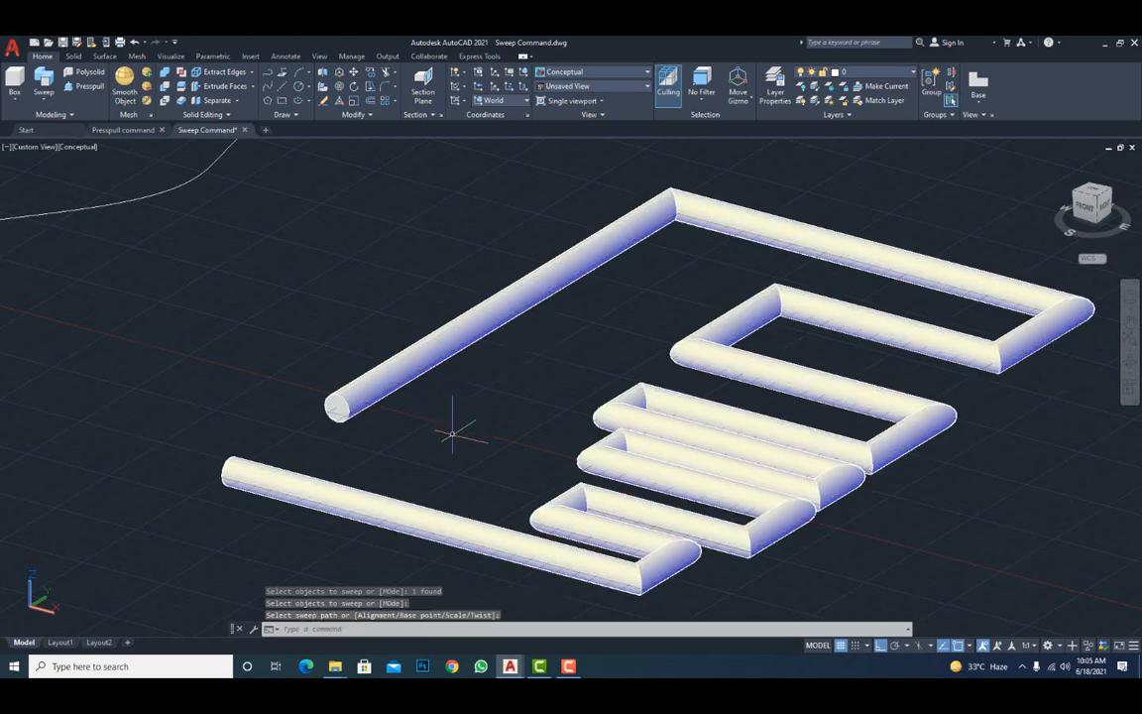
Inspect the swept zigzag pipe and the pentagon profile at the start of the wavy curve.
{"action": "middle_click_drag", "start_coordinate": [453, 434], "coordinate": [475, 461], "text": "shift"}
{"action": "scroll", "coordinate": [475, 461], "scroll_direction": "down", "scroll_amount": 4}
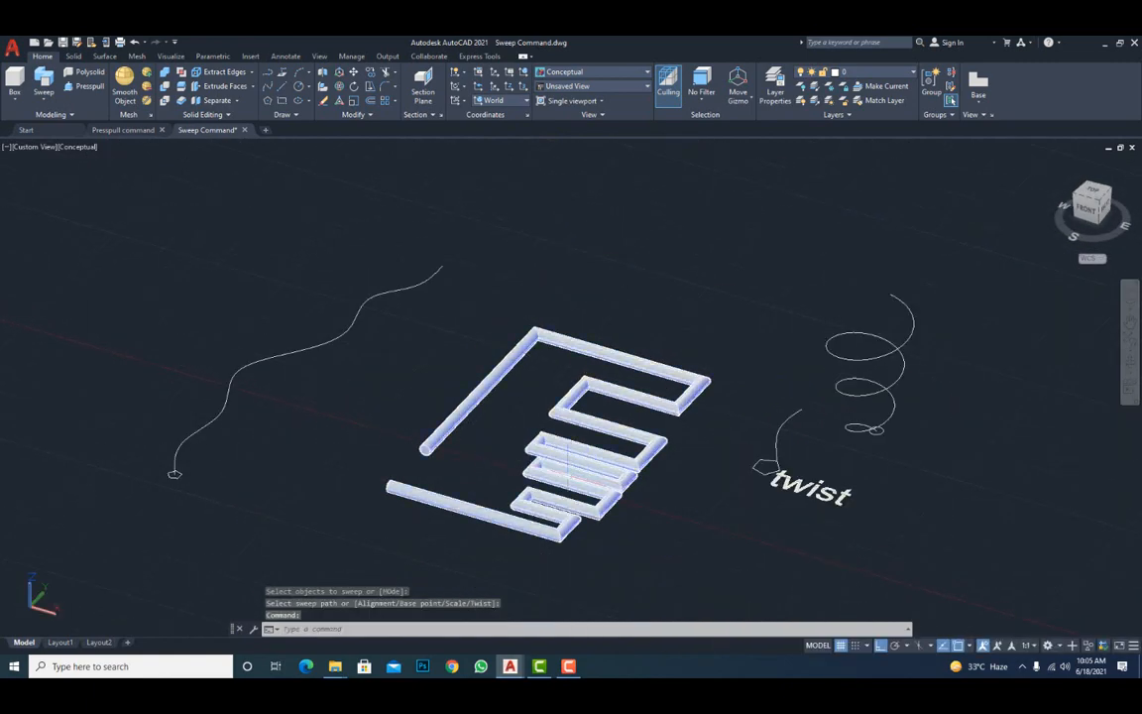
{"action": "scroll", "coordinate": [583, 476], "scroll_direction": "up", "scroll_amount": 3}
{"action": "scroll", "coordinate": [583, 486], "scroll_direction": "down", "scroll_amount": 4}
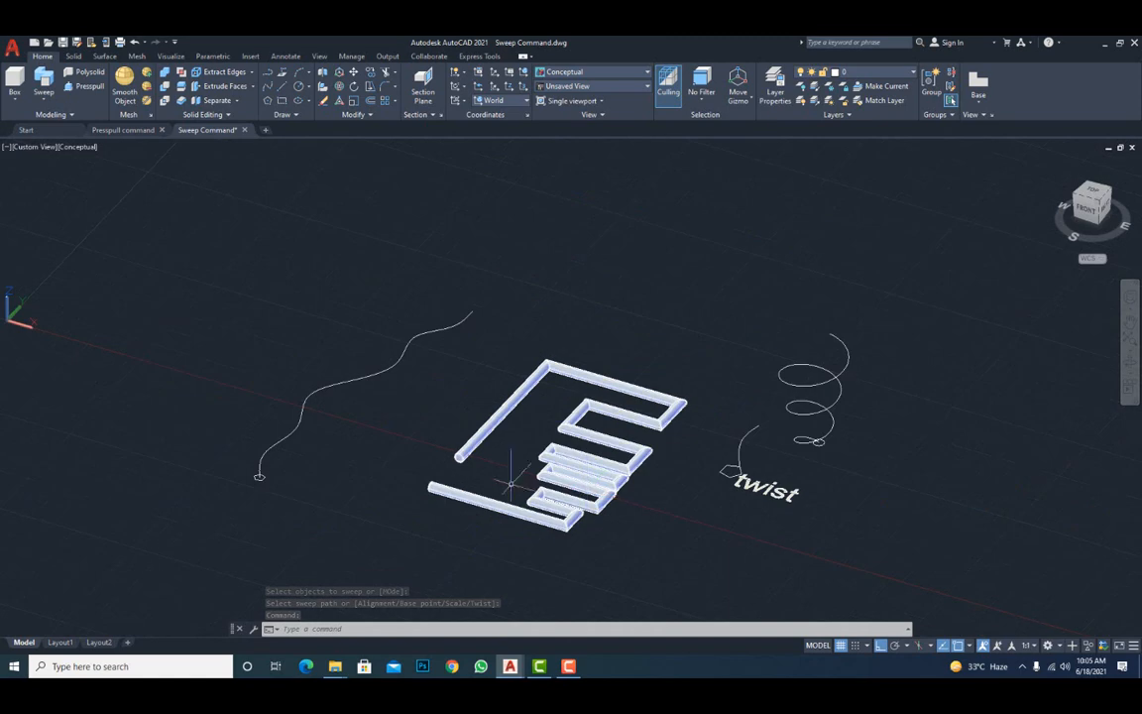
{"action": "middle_click_drag", "start_coordinate": [583, 486], "coordinate": [687, 488]}
{"action": "scroll", "coordinate": [463, 457], "scroll_direction": "up", "scroll_amount": 3}
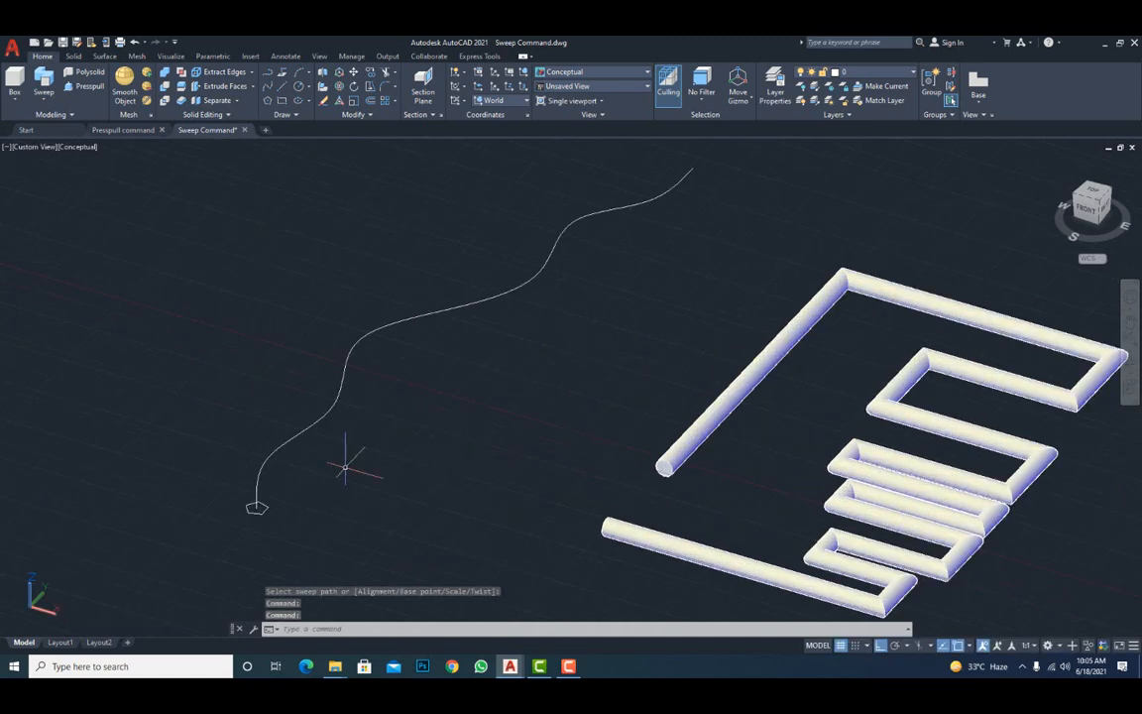
{"action": "scroll", "coordinate": [256, 508], "scroll_direction": "up", "scroll_amount": 2}
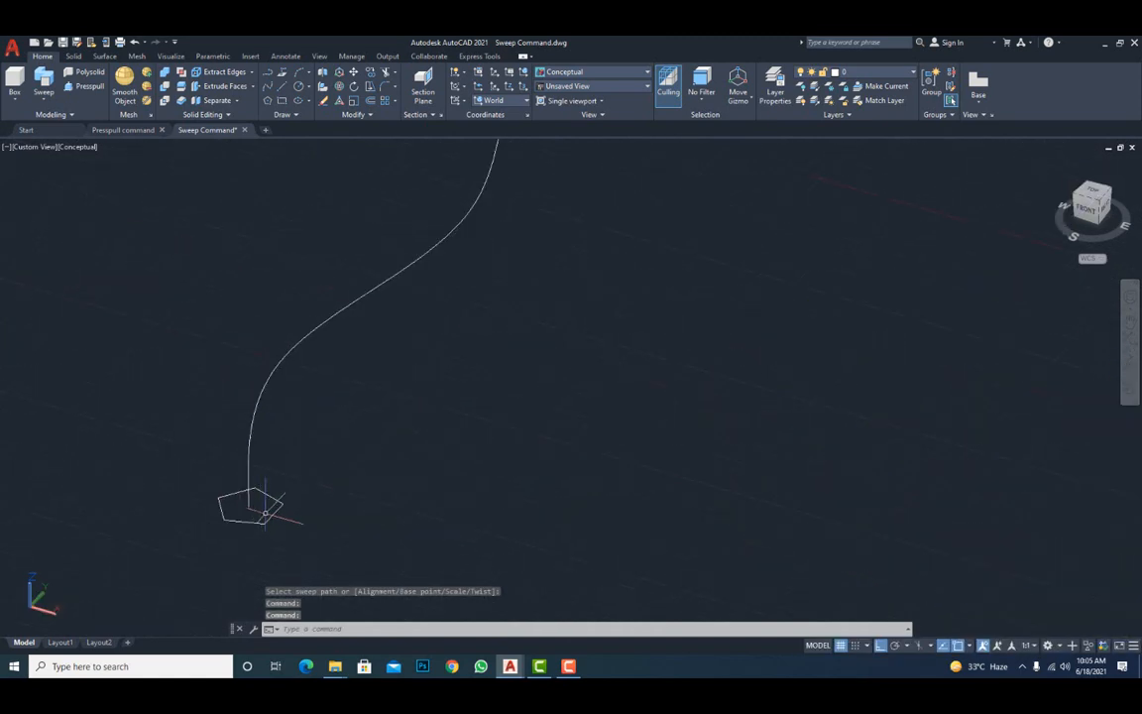
{"action": "scroll", "coordinate": [311, 484], "scroll_direction": "down", "scroll_amount": 4}
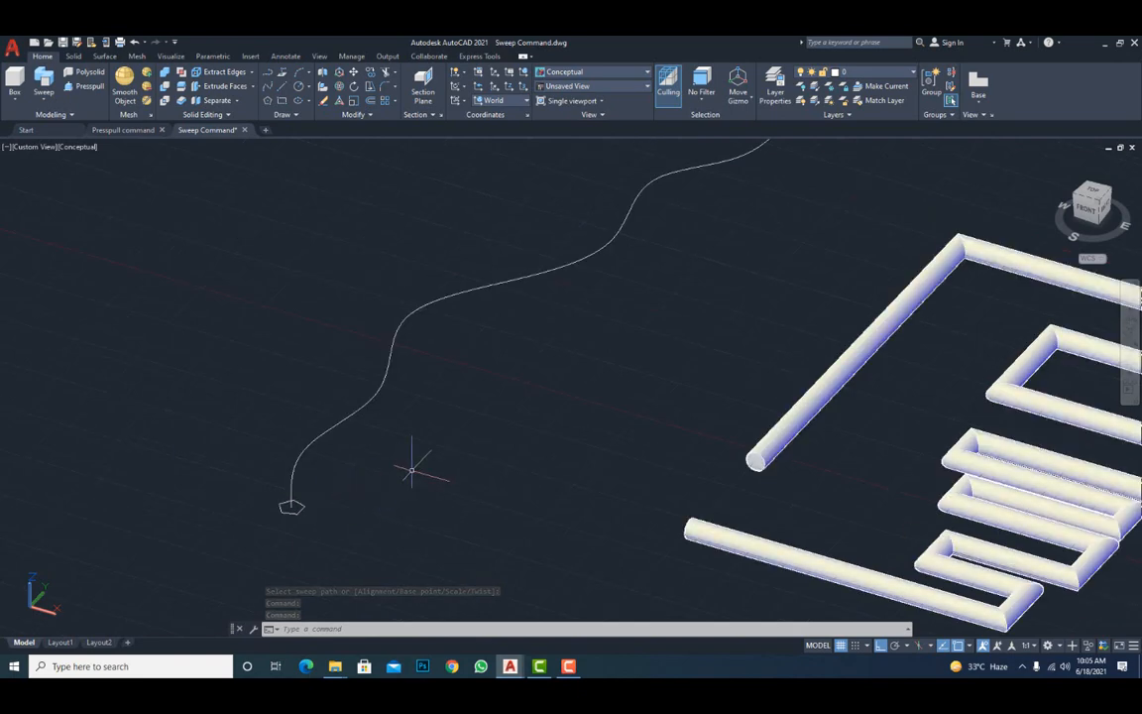
{"action": "scroll", "coordinate": [407, 471], "scroll_direction": "down", "scroll_amount": 1}
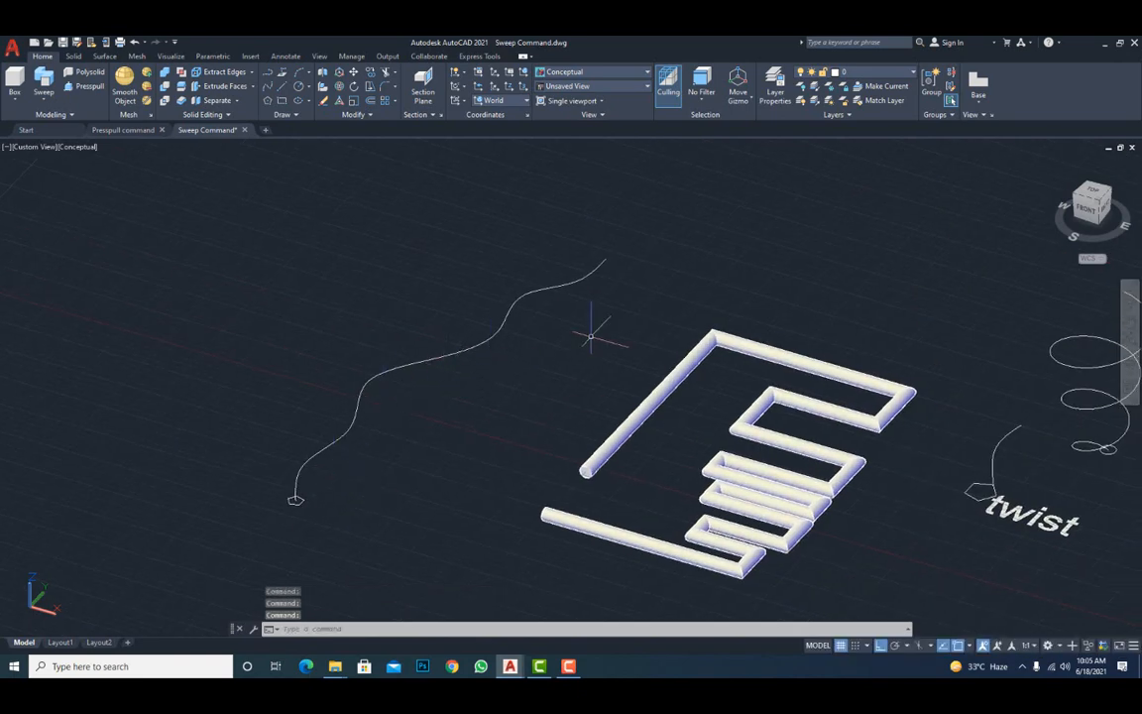
Sweep the pentagon along the wavy curve as a solid and check its end face.
{"action": "left_click", "coordinate": [49, 104]}
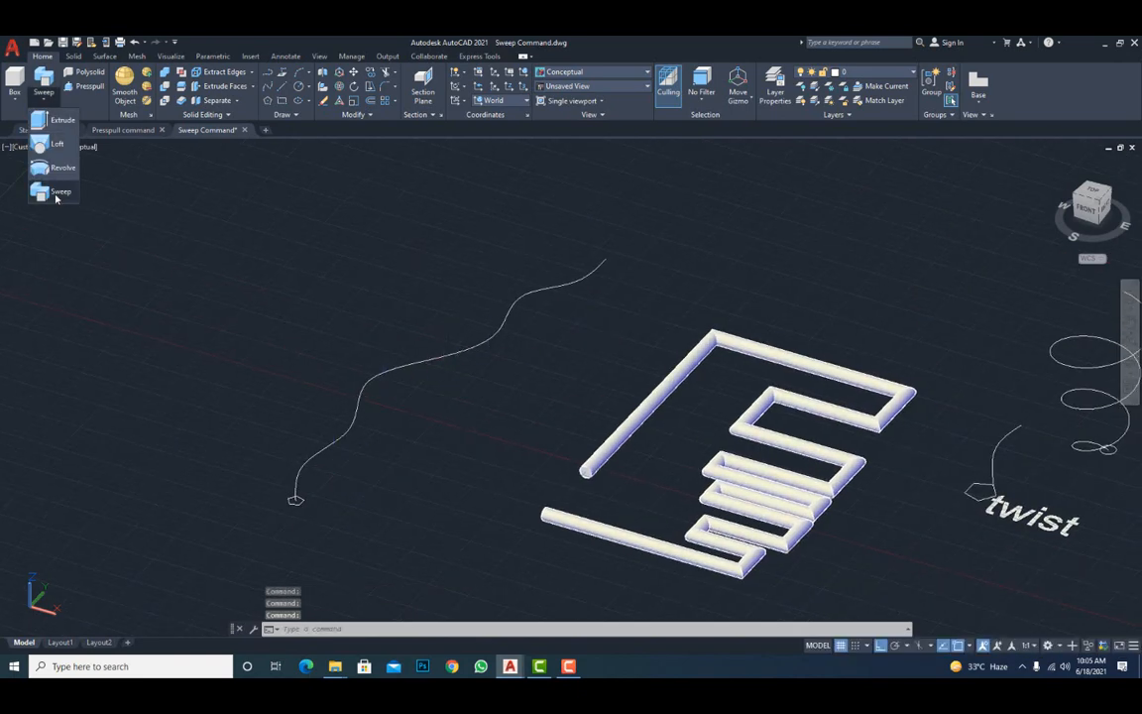
{"action": "left_click", "coordinate": [50, 172]}
{"action": "scroll", "coordinate": [295, 507], "scroll_direction": "up", "scroll_amount": 4}
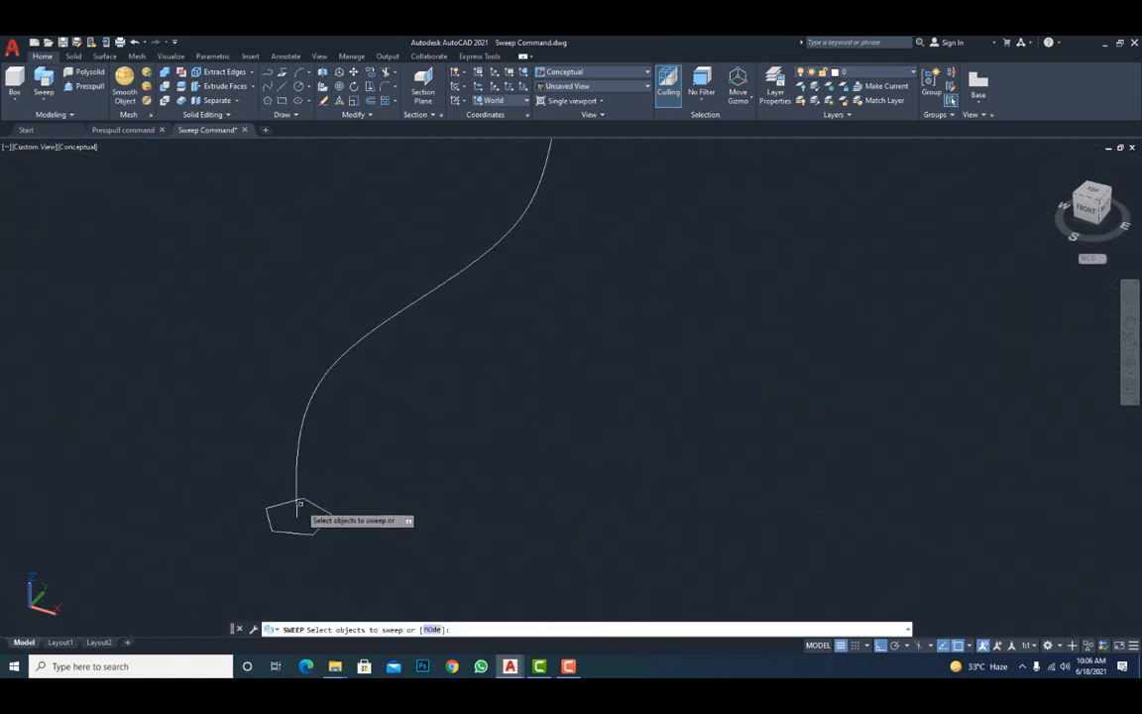
{"action": "left_click", "coordinate": [318, 528]}
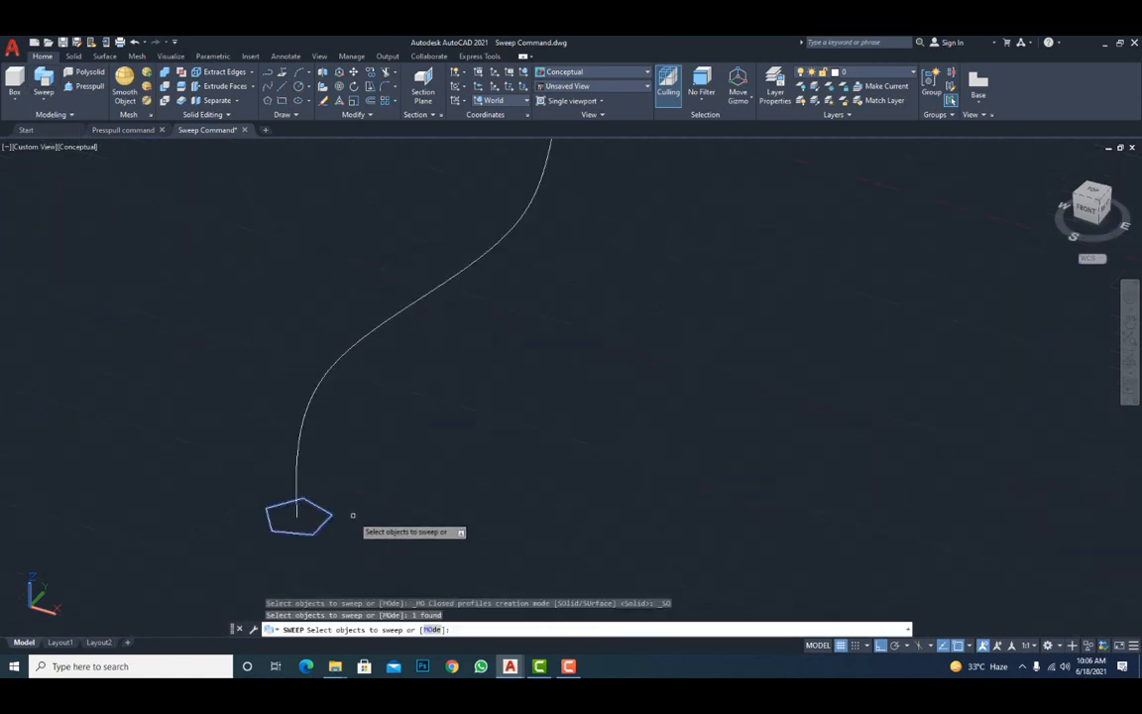
{"action": "key", "text": "Return"}
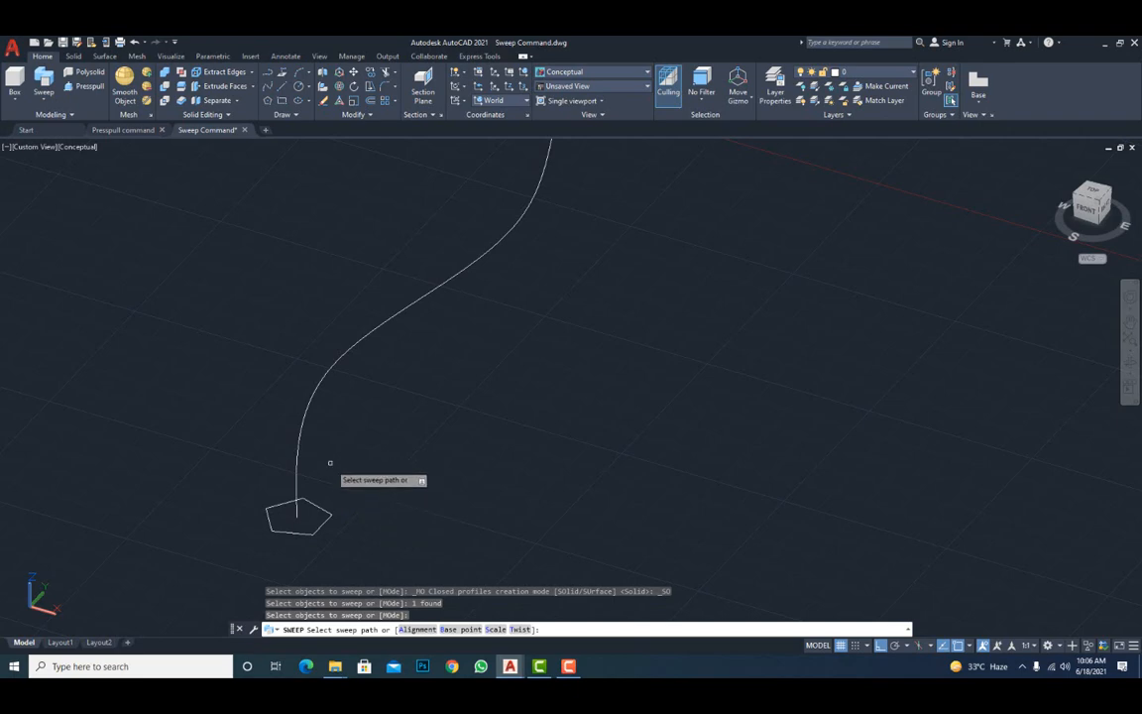
{"action": "scroll", "coordinate": [329, 466], "scroll_direction": "down", "scroll_amount": 4}
{"action": "scroll", "coordinate": [329, 466], "scroll_direction": "down", "scroll_amount": 2}
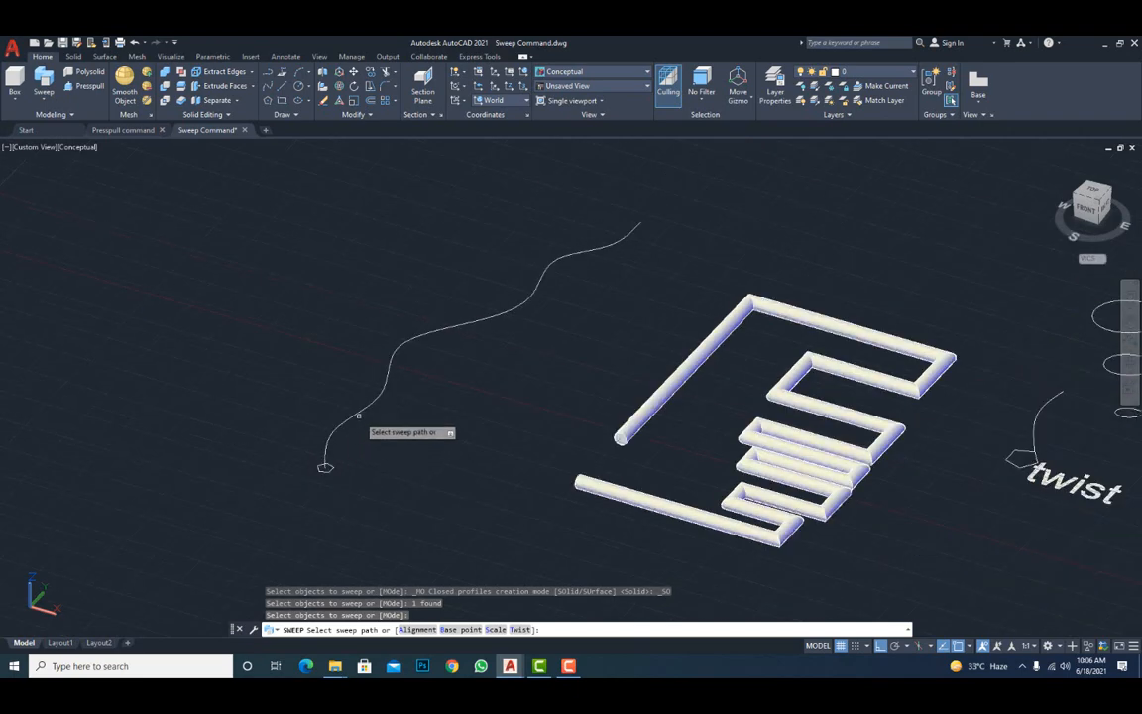
{"action": "left_click", "coordinate": [355, 415]}
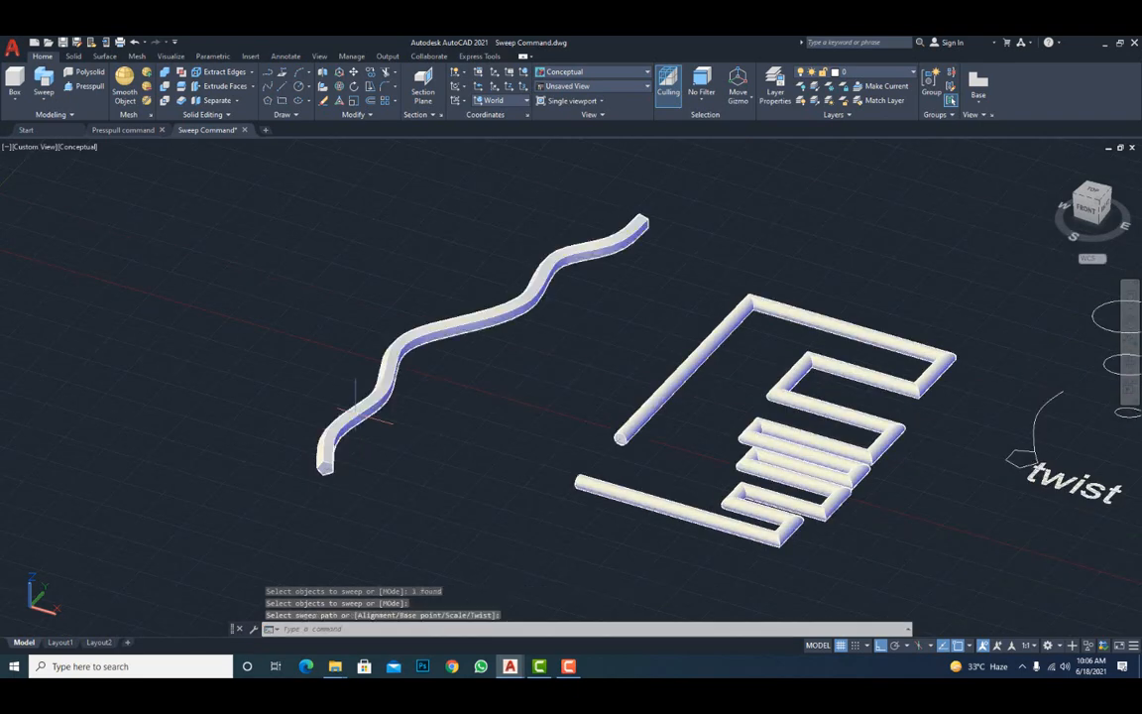
{"action": "scroll", "coordinate": [392, 412], "scroll_direction": "up", "scroll_amount": 4}
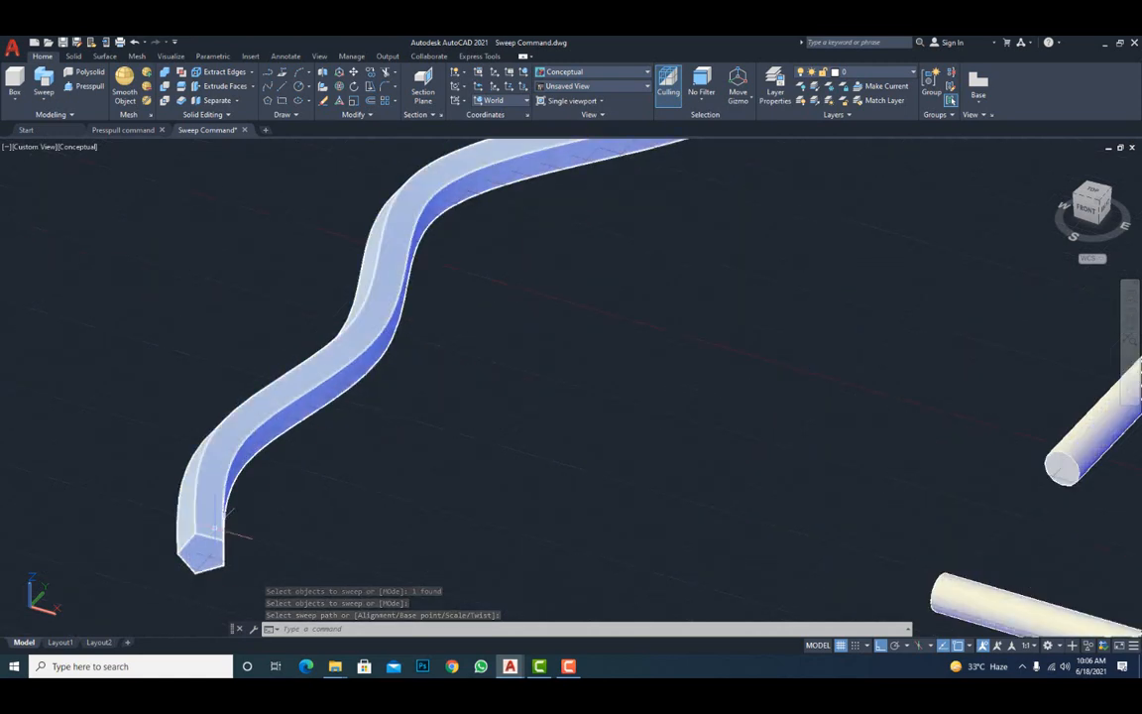
{"action": "scroll", "coordinate": [535, 248], "scroll_direction": "down", "scroll_amount": 4}
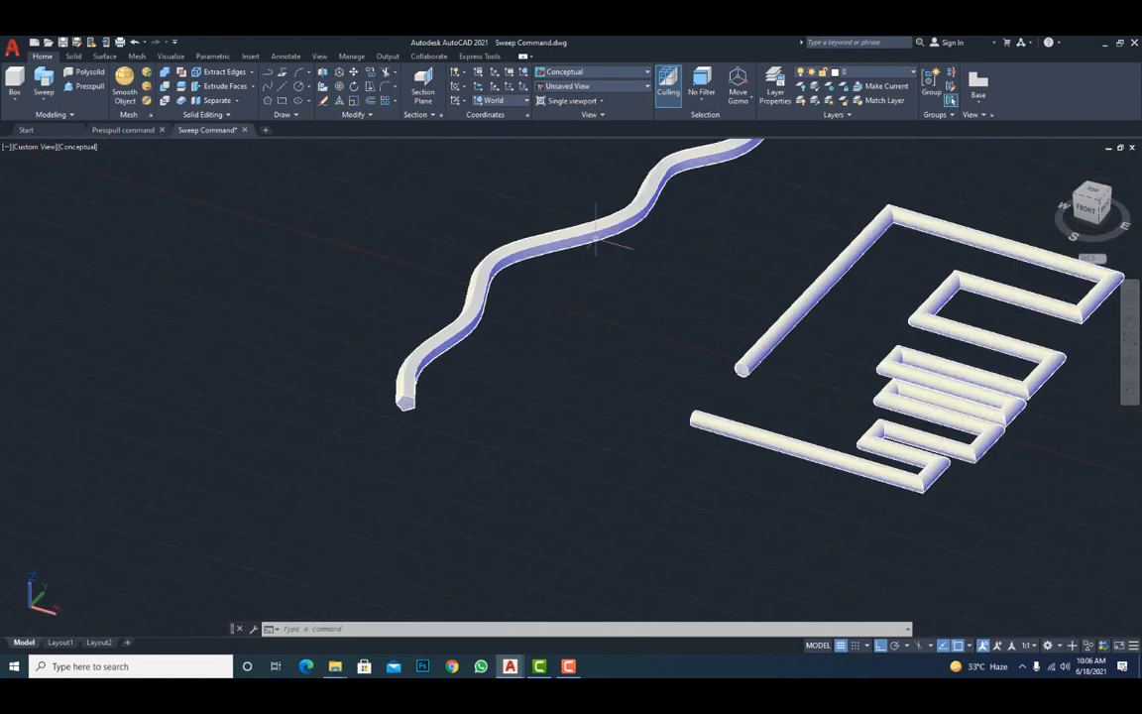
Sweep the circle at the base of the helix along the helical path to form a solid coil.
{"action": "middle_click_drag", "start_coordinate": [684, 310], "coordinate": [416, 386]}
{"action": "scroll", "coordinate": [334, 369], "scroll_direction": "down", "scroll_amount": 3}
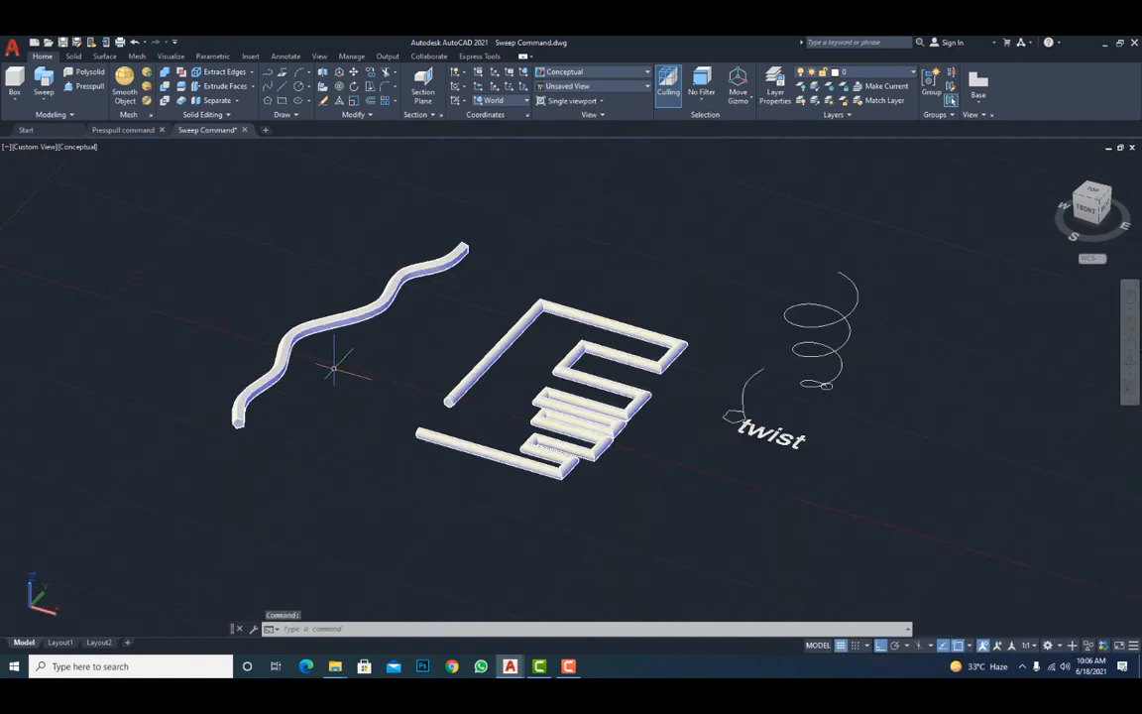
{"action": "scroll", "coordinate": [816, 362], "scroll_direction": "up", "scroll_amount": 3}
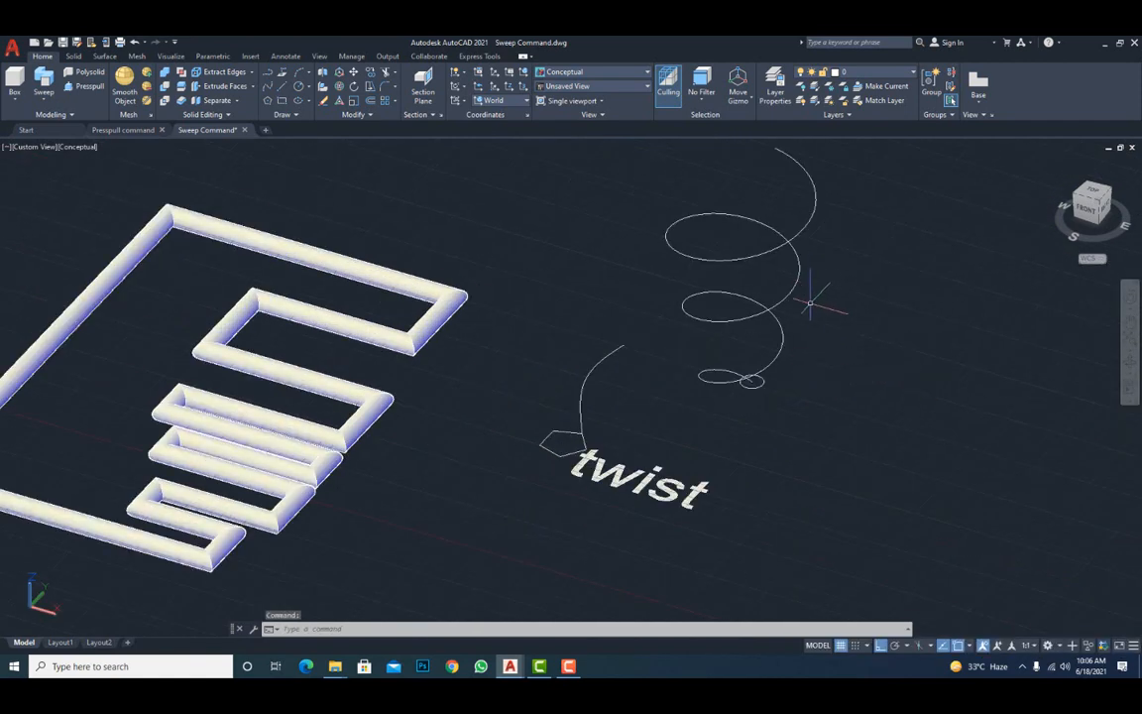
{"action": "middle_click_drag", "start_coordinate": [816, 306], "coordinate": [717, 402]}
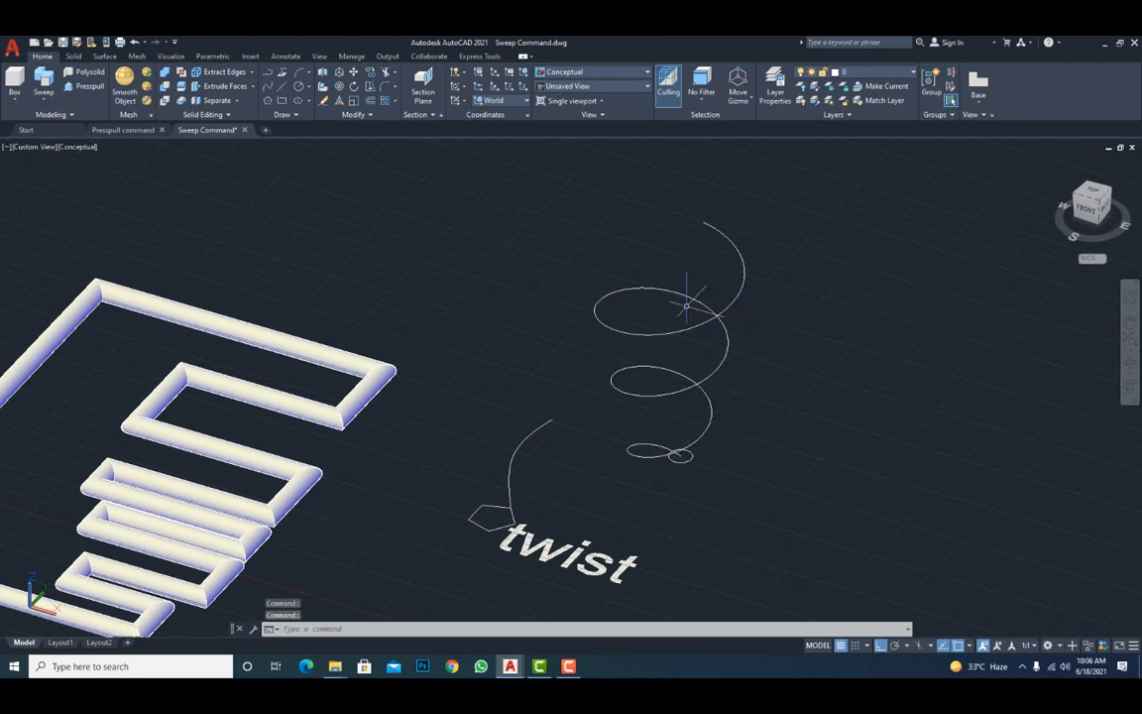
{"action": "left_click", "coordinate": [43, 98]}
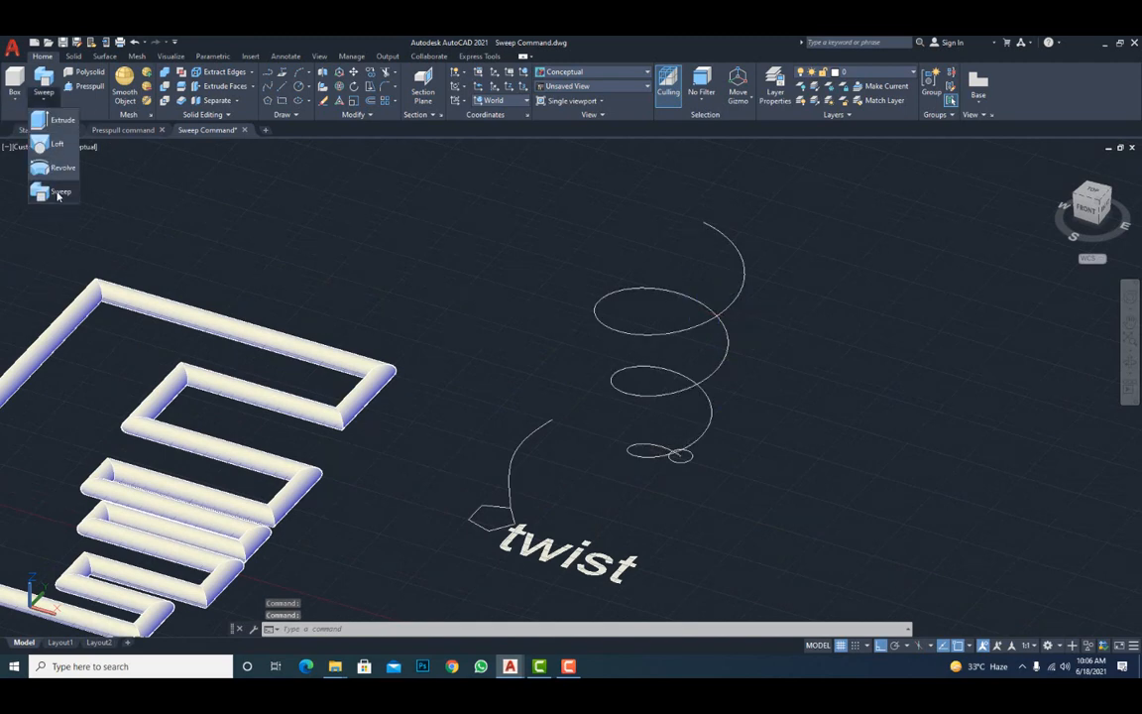
{"action": "left_click", "coordinate": [58, 195]}
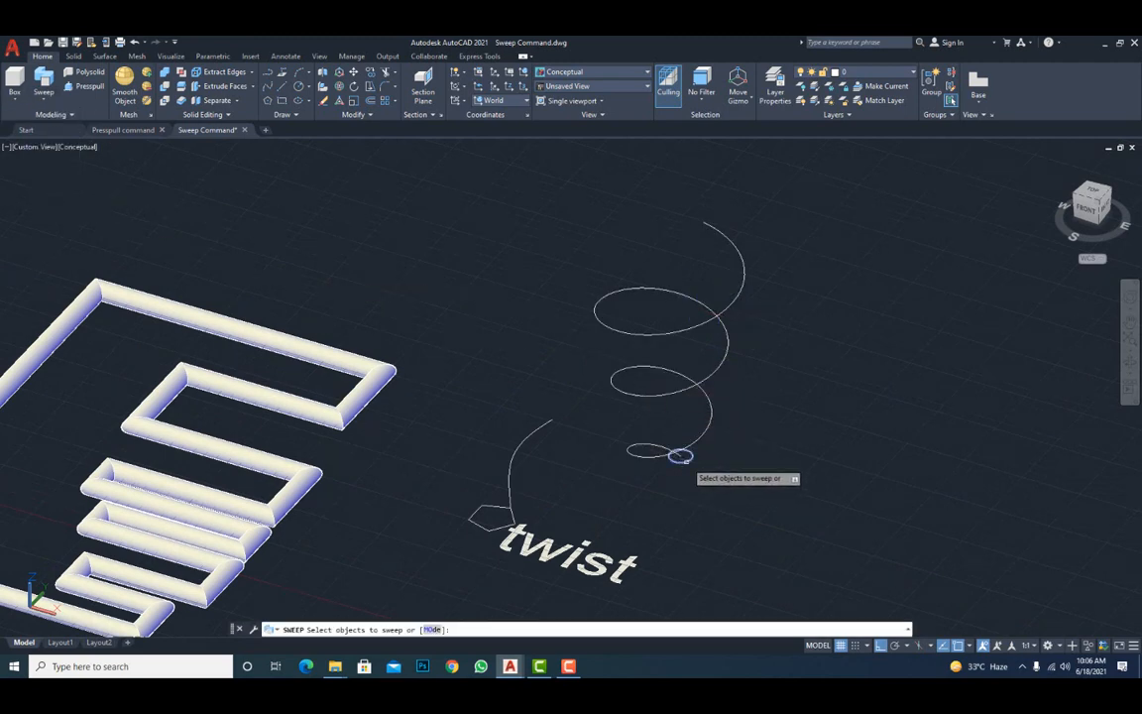
{"action": "left_click", "coordinate": [680, 455]}
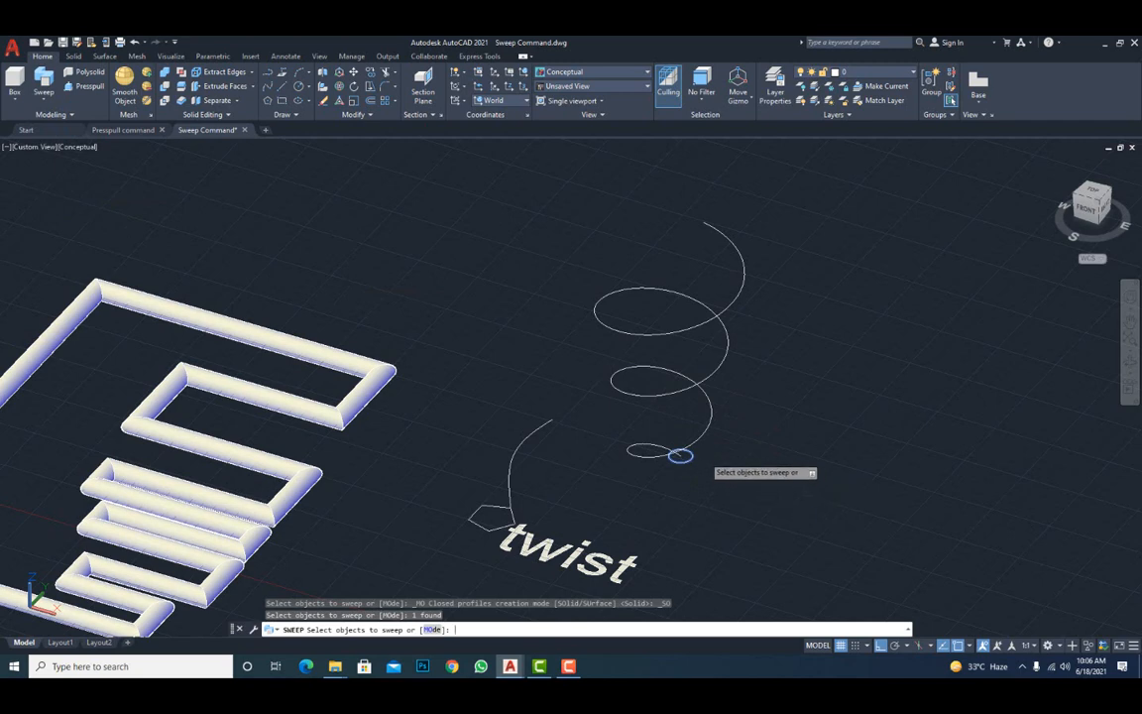
{"action": "key", "text": "Return"}
{"action": "left_click", "coordinate": [706, 429]}
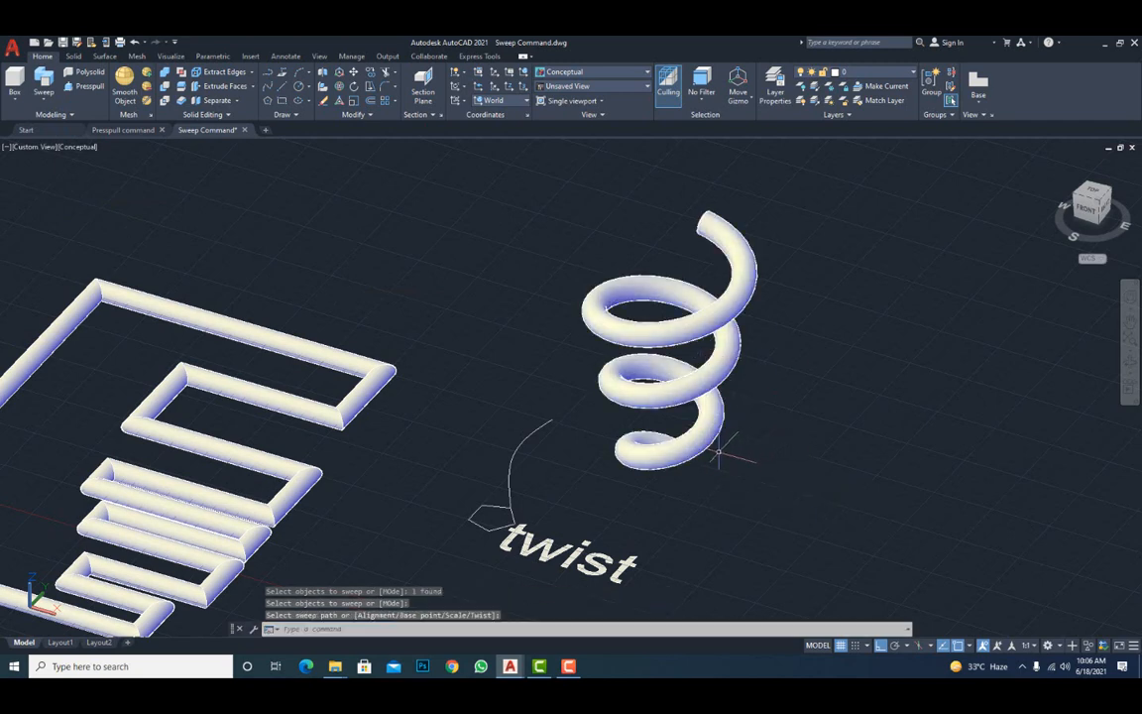
{"action": "scroll", "coordinate": [525, 466], "scroll_direction": "up", "scroll_amount": 2}
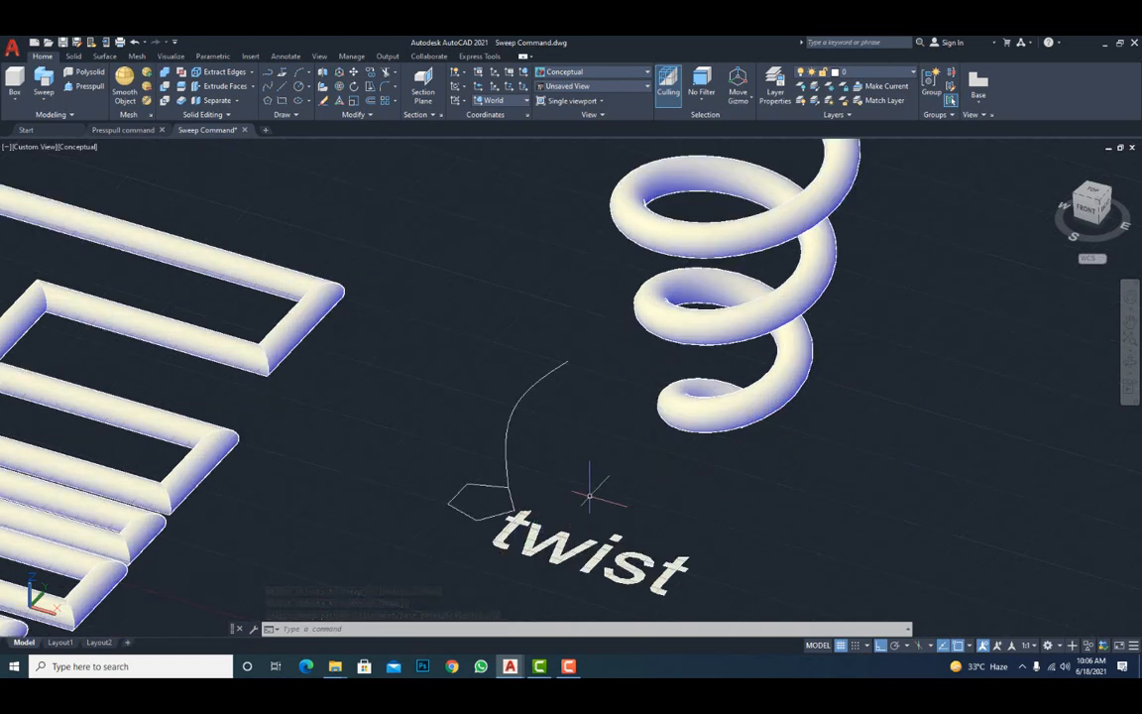
{"action": "key", "text": "Escape"}
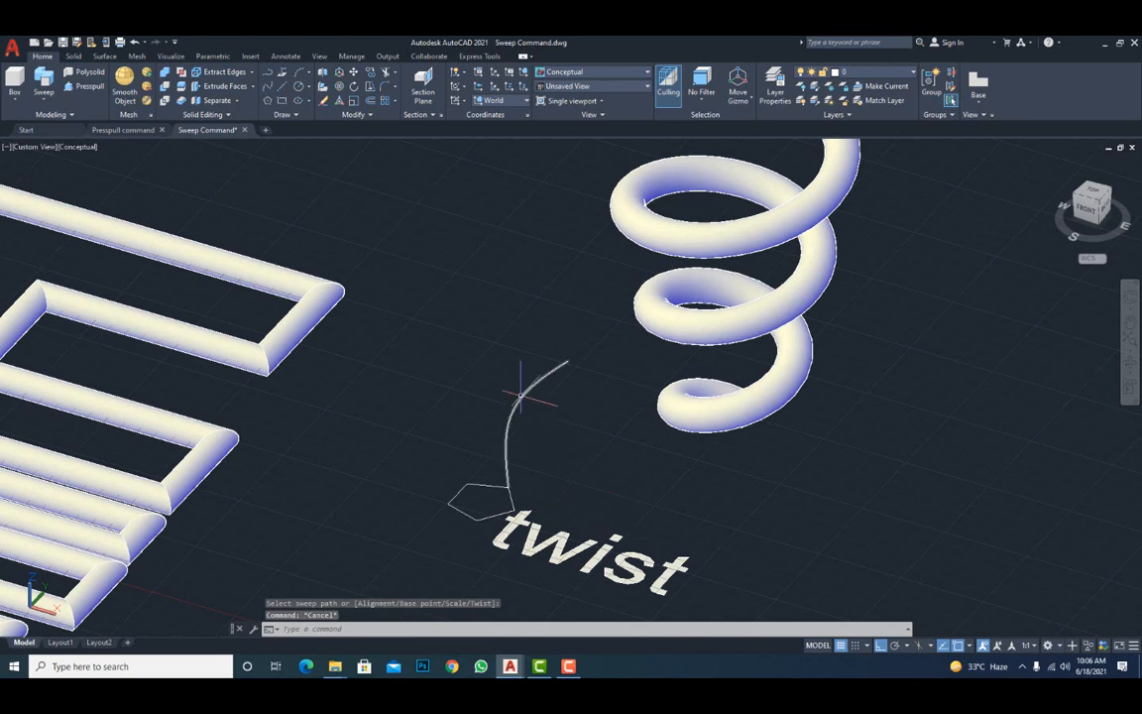
Try sweeping the pentagon above the "twist" label along its short curve as a solid, and undo the sweep.
{"action": "middle_click_drag", "start_coordinate": [549, 494], "coordinate": [547, 461]}
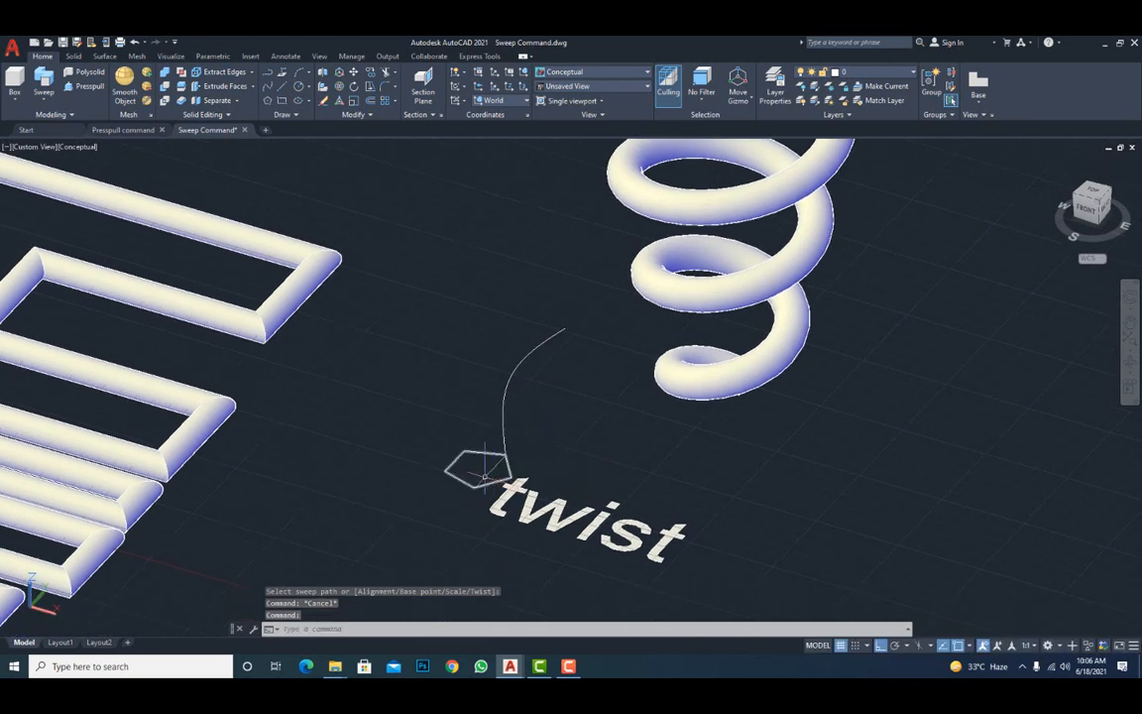
{"action": "left_click", "coordinate": [44, 100]}
{"action": "left_click", "coordinate": [54, 193]}
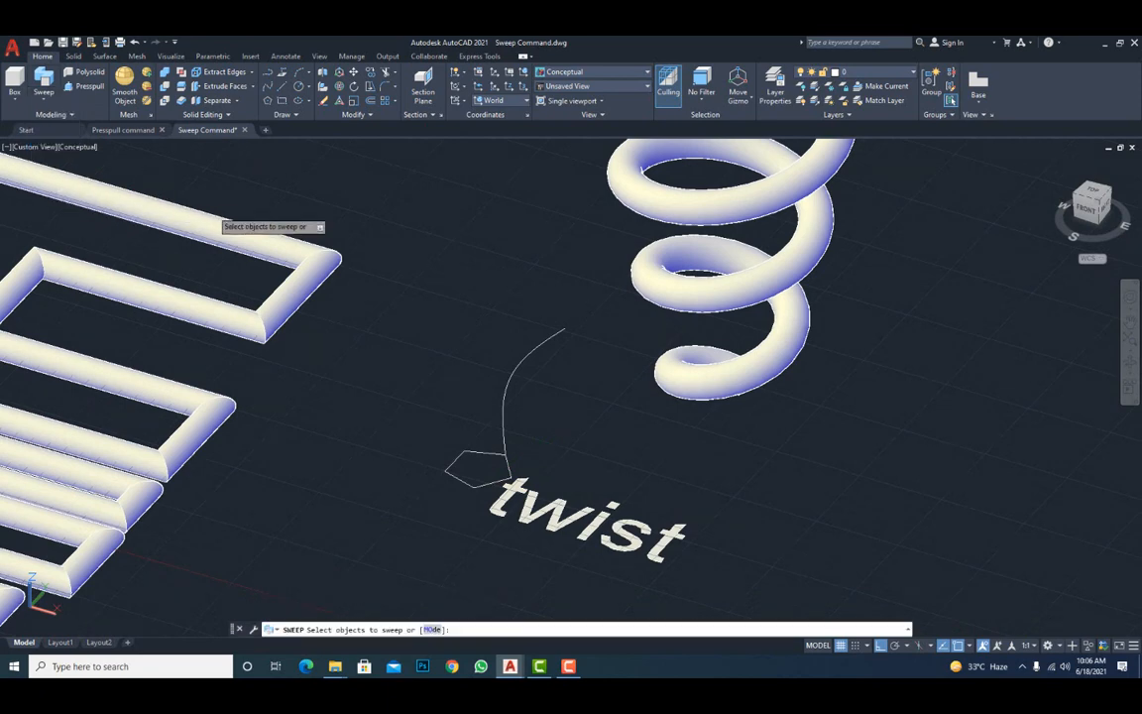
{"action": "left_click", "coordinate": [481, 484]}
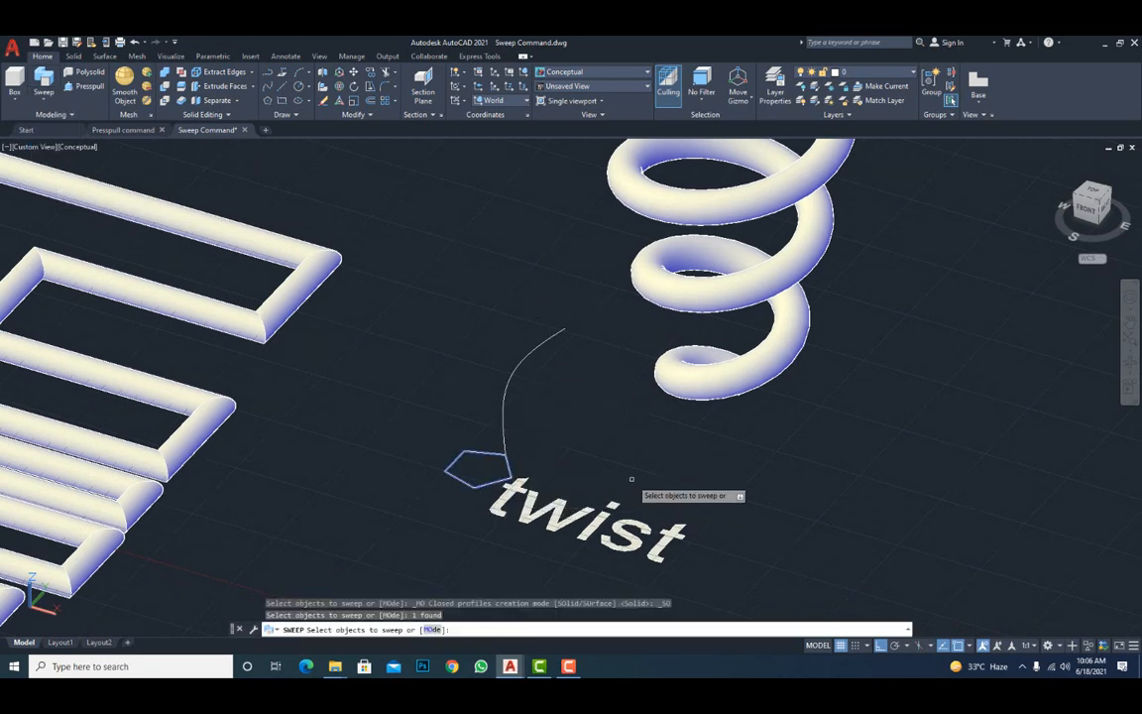
{"action": "key", "text": "Return"}
{"action": "left_click", "coordinate": [504, 403]}
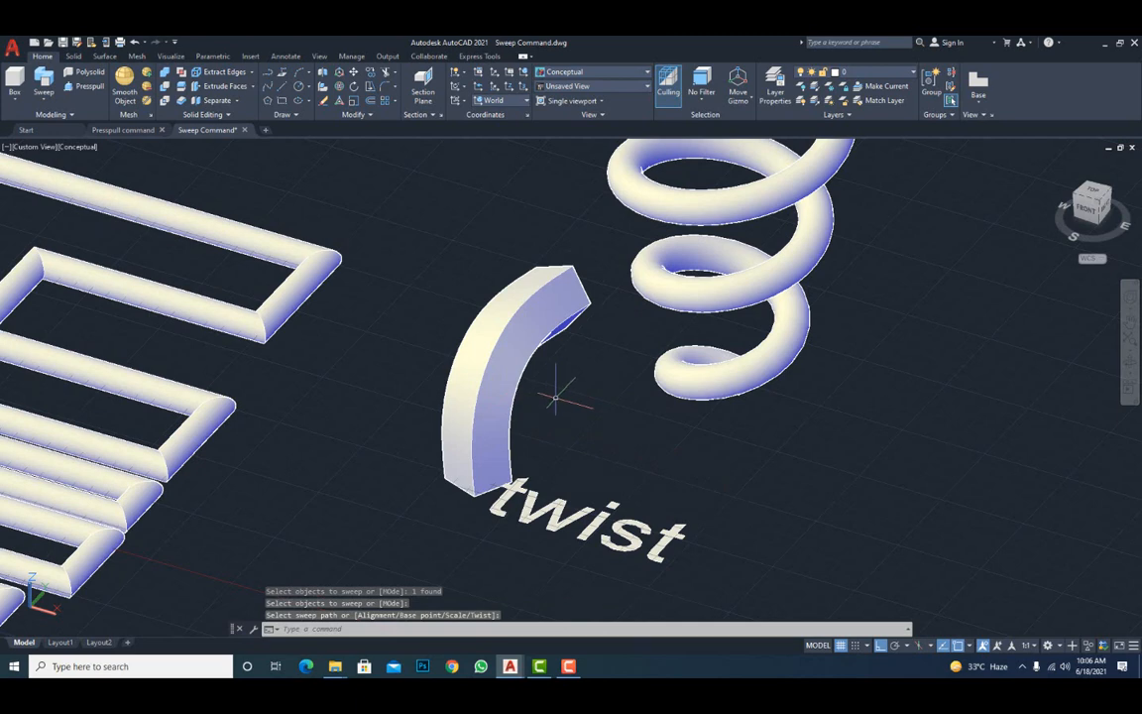
{"action": "key", "text": "ctrl+z"}
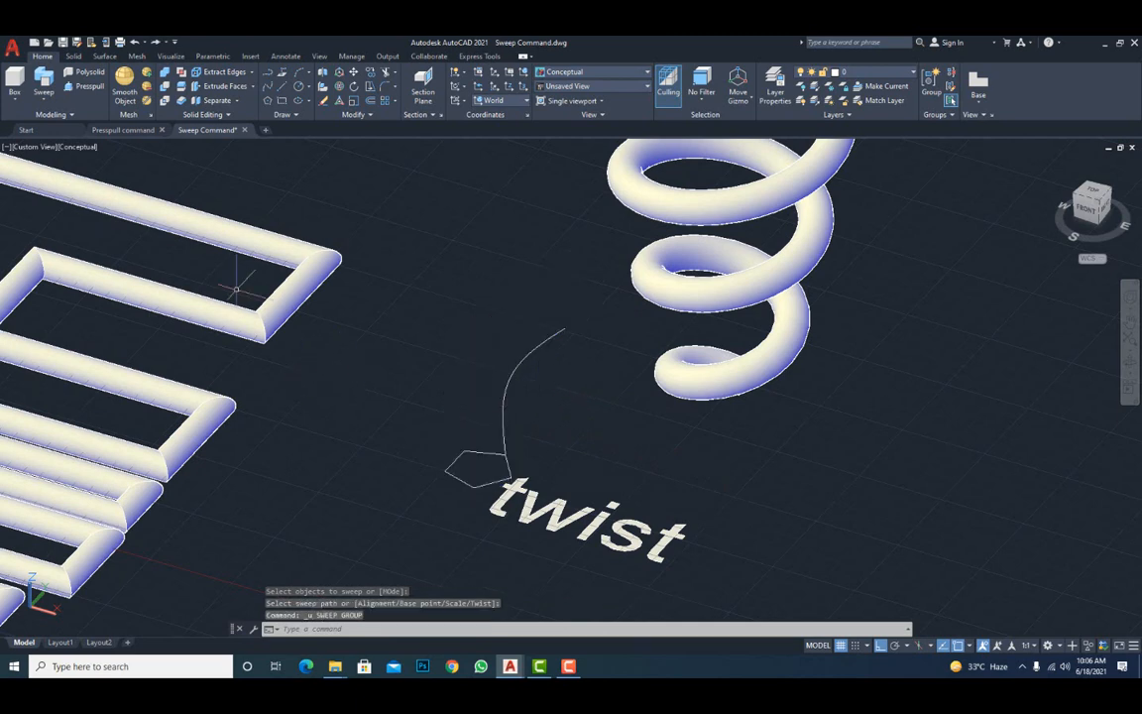
{"action": "left_click", "coordinate": [44, 99]}
{"action": "left_click", "coordinate": [56, 195]}
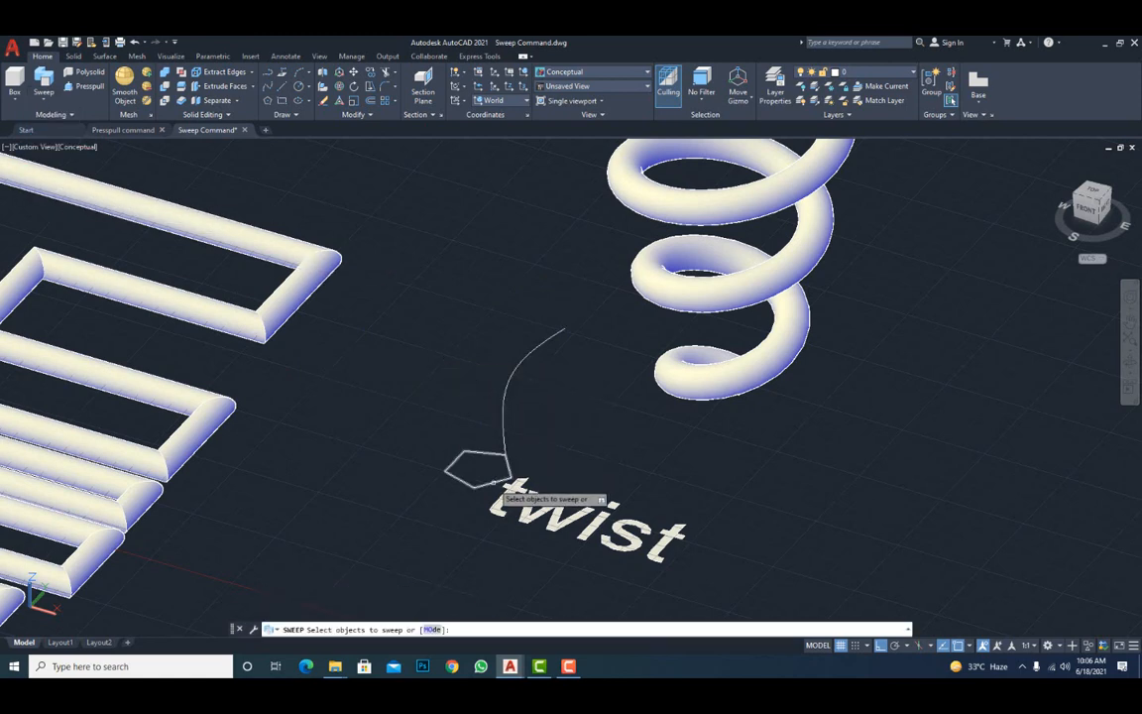
{"action": "left_click", "coordinate": [507, 479]}
{"action": "right_click", "coordinate": [555, 437]}
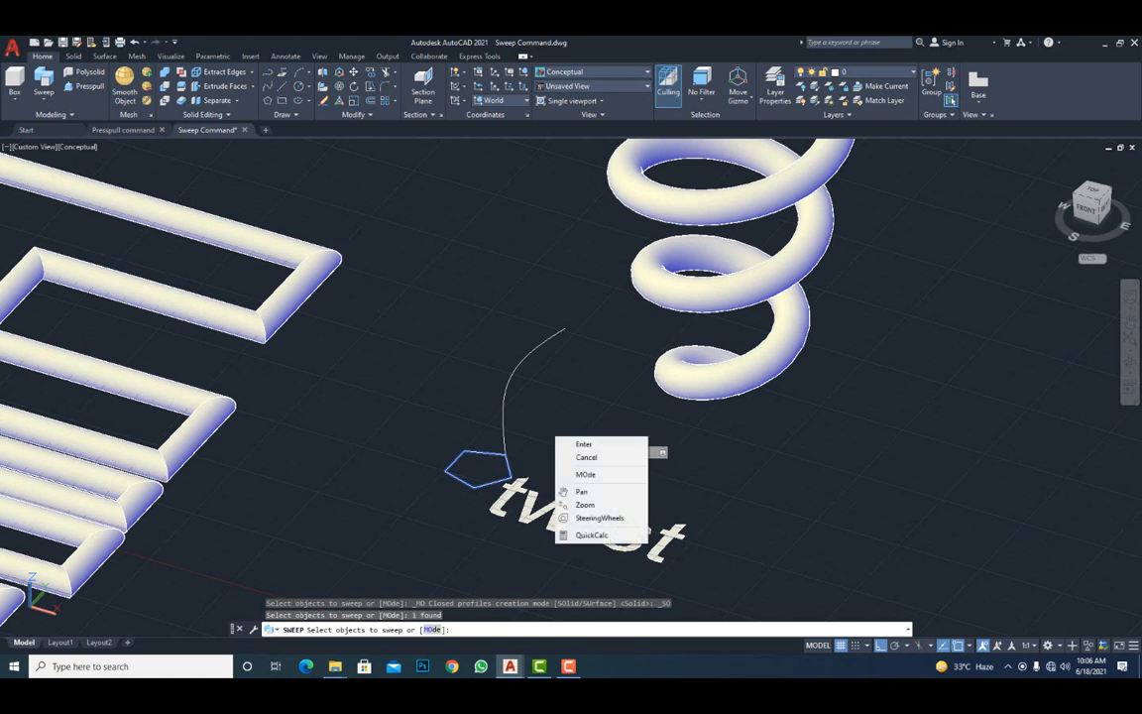
{"action": "left_click", "coordinate": [586, 475]}
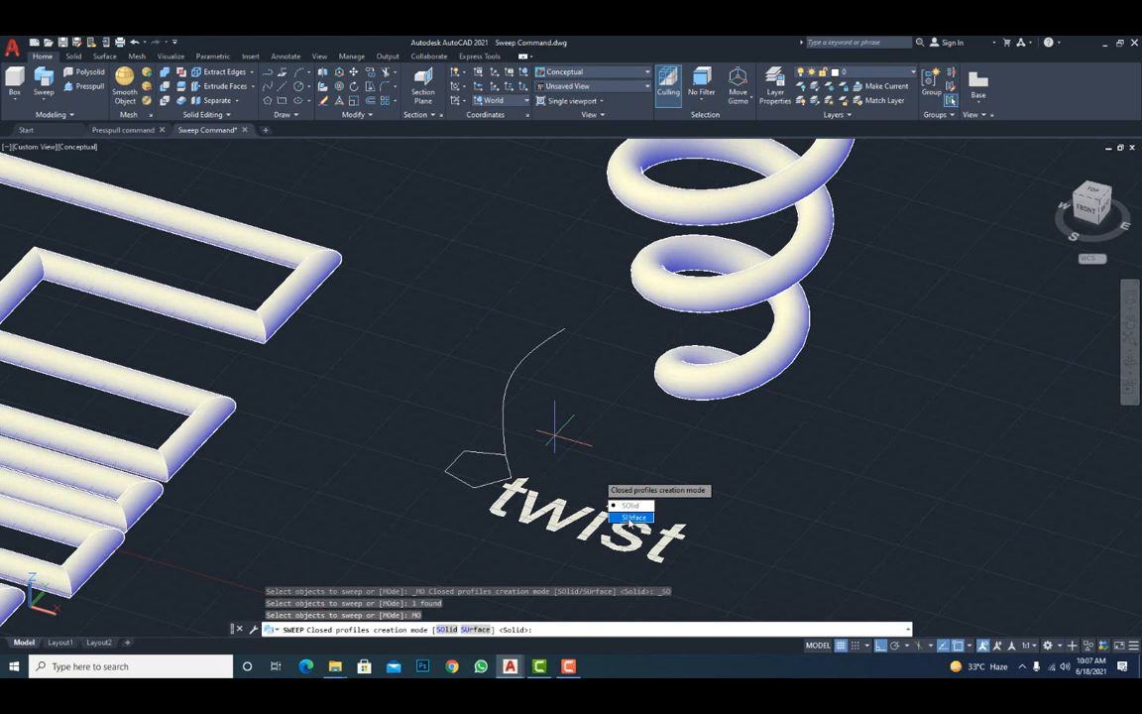
{"action": "left_click", "coordinate": [631, 506]}
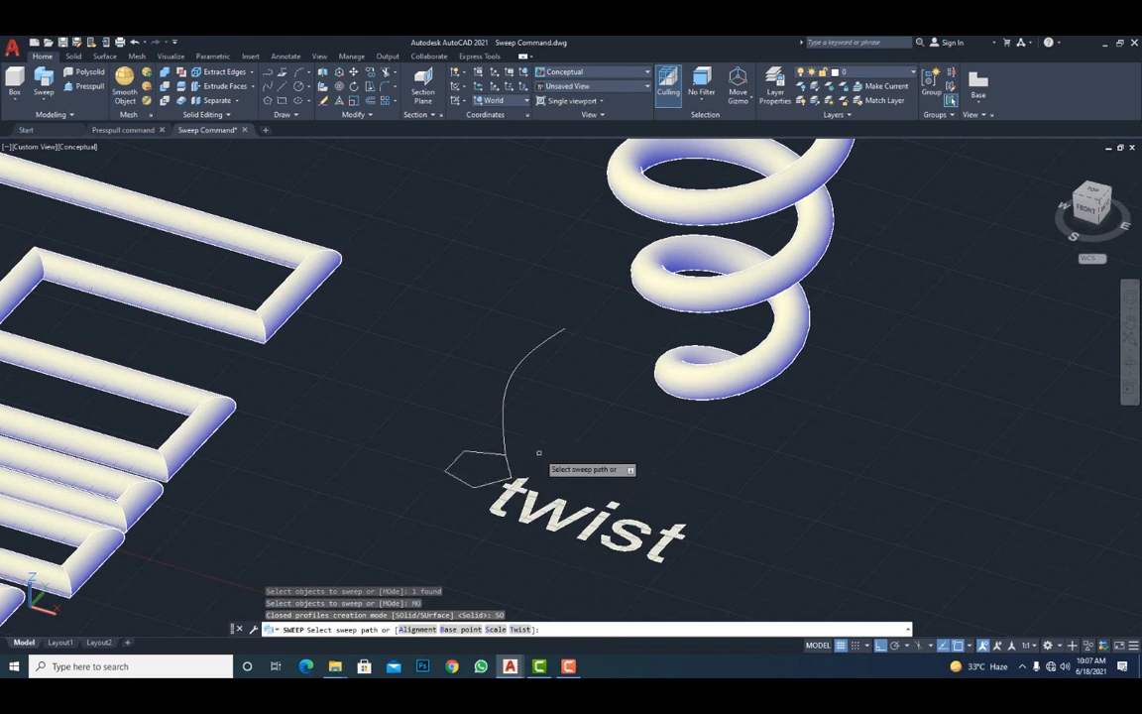
{"action": "key", "text": "Escape"}
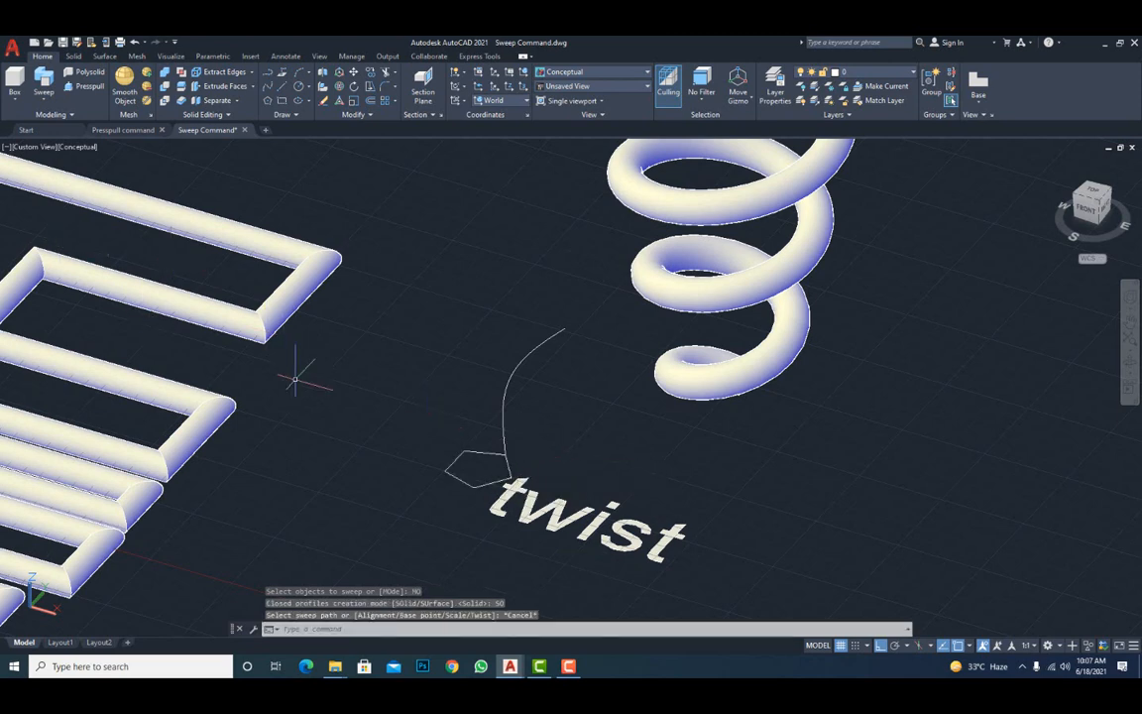
Copy the pentagon and its short curve about 10.46 units along the X direction, past the "twist" label.
{"action": "type", "text": "copy"}
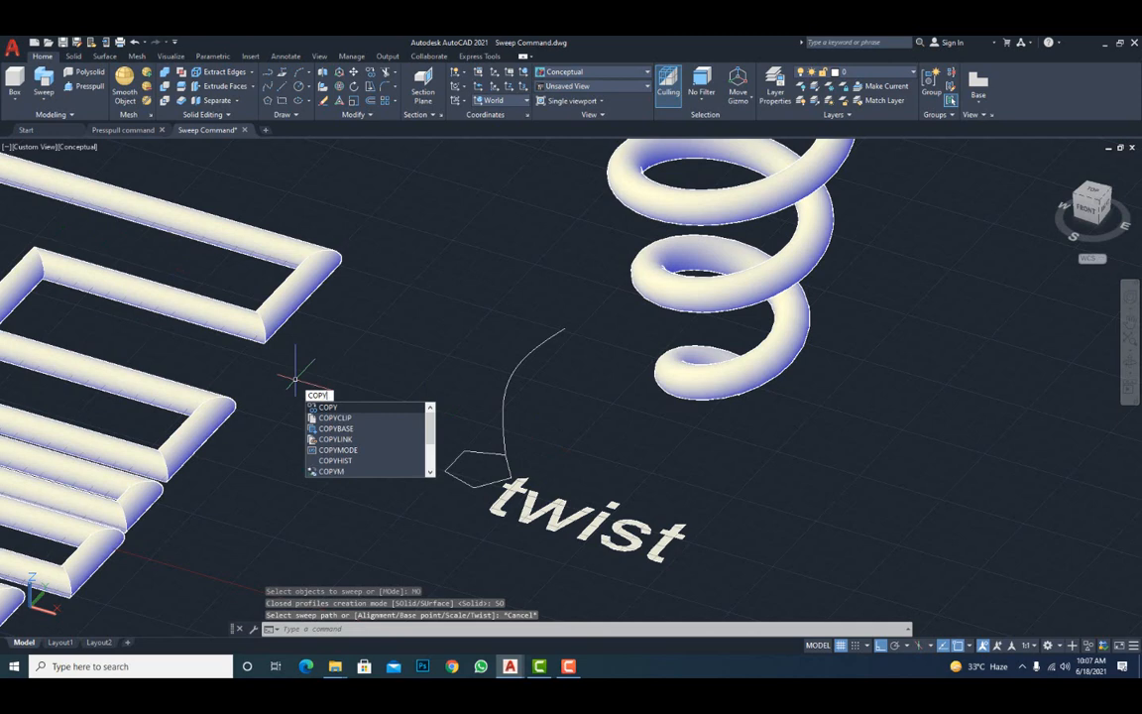
{"action": "key", "text": "Return"}
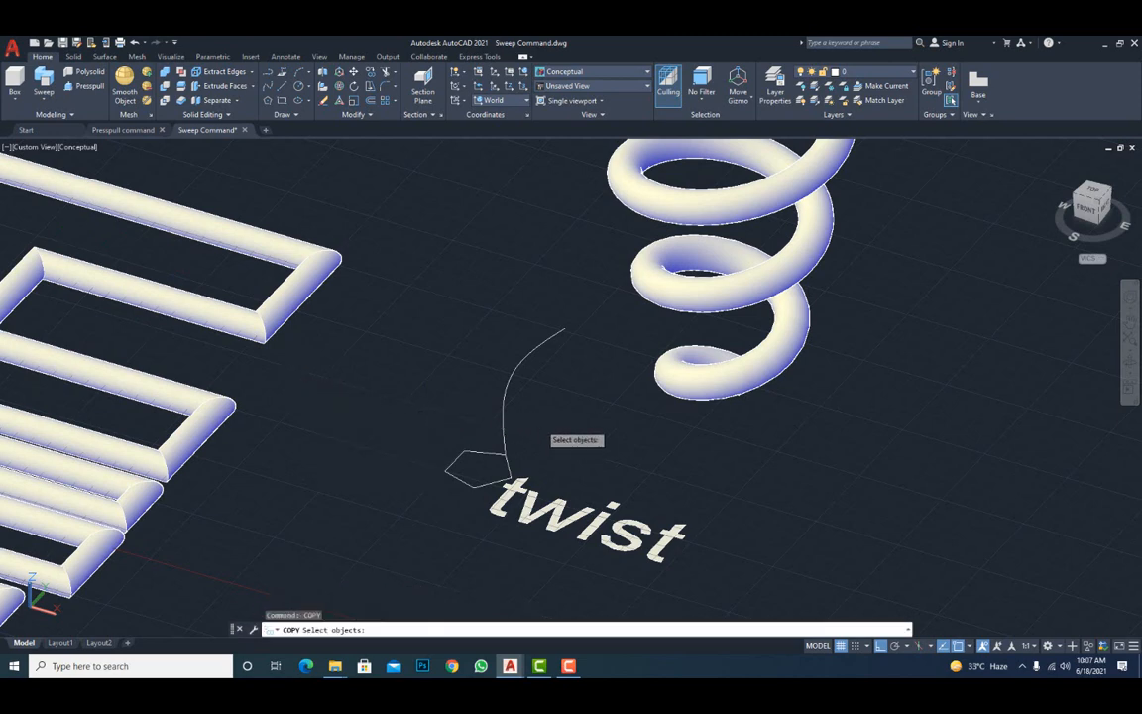
{"action": "left_click", "coordinate": [540, 426]}
{"action": "left_click", "coordinate": [446, 462]}
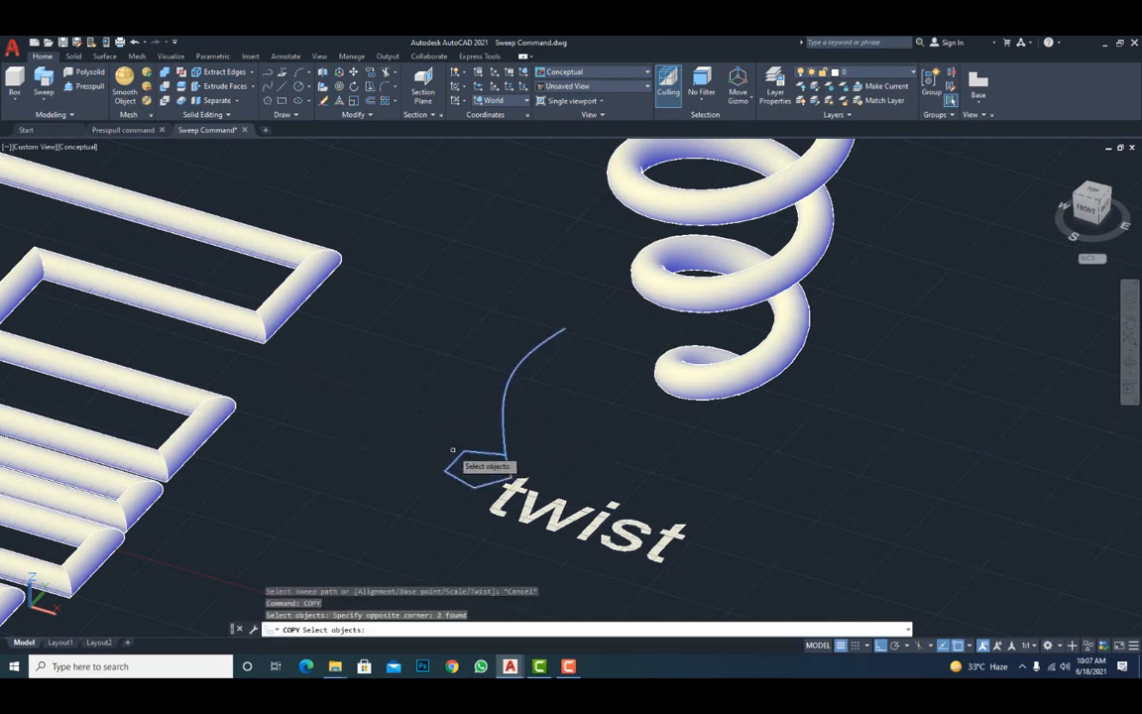
{"action": "key", "text": "Return"}
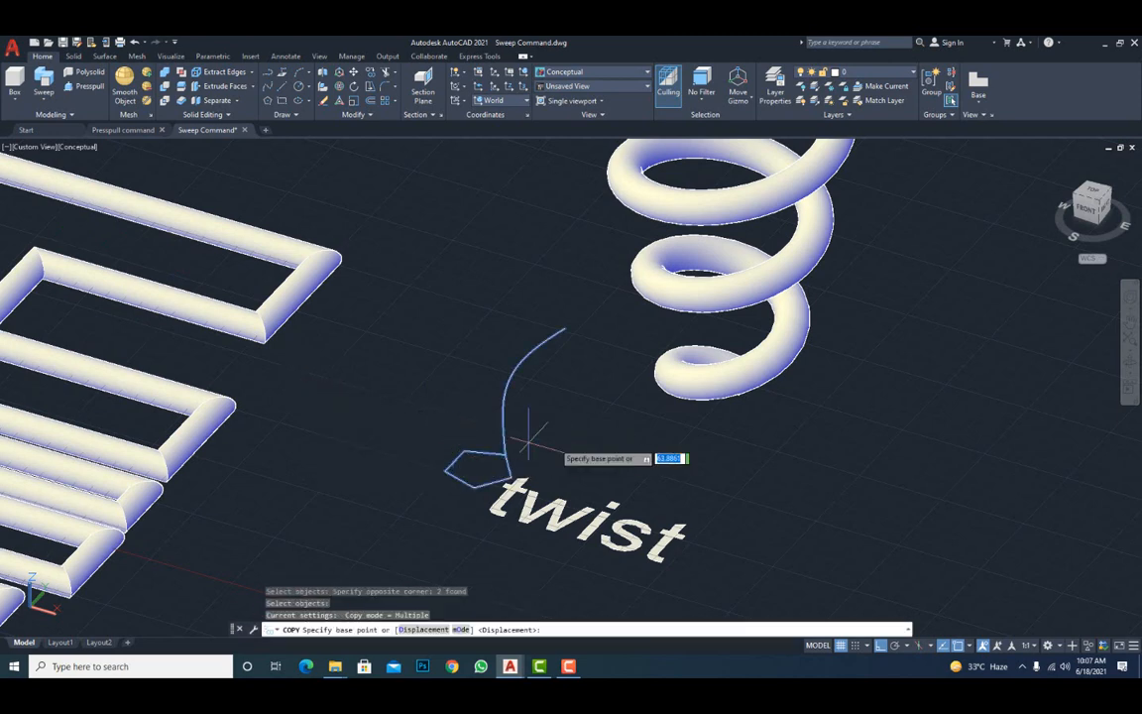
{"action": "left_click", "coordinate": [481, 481]}
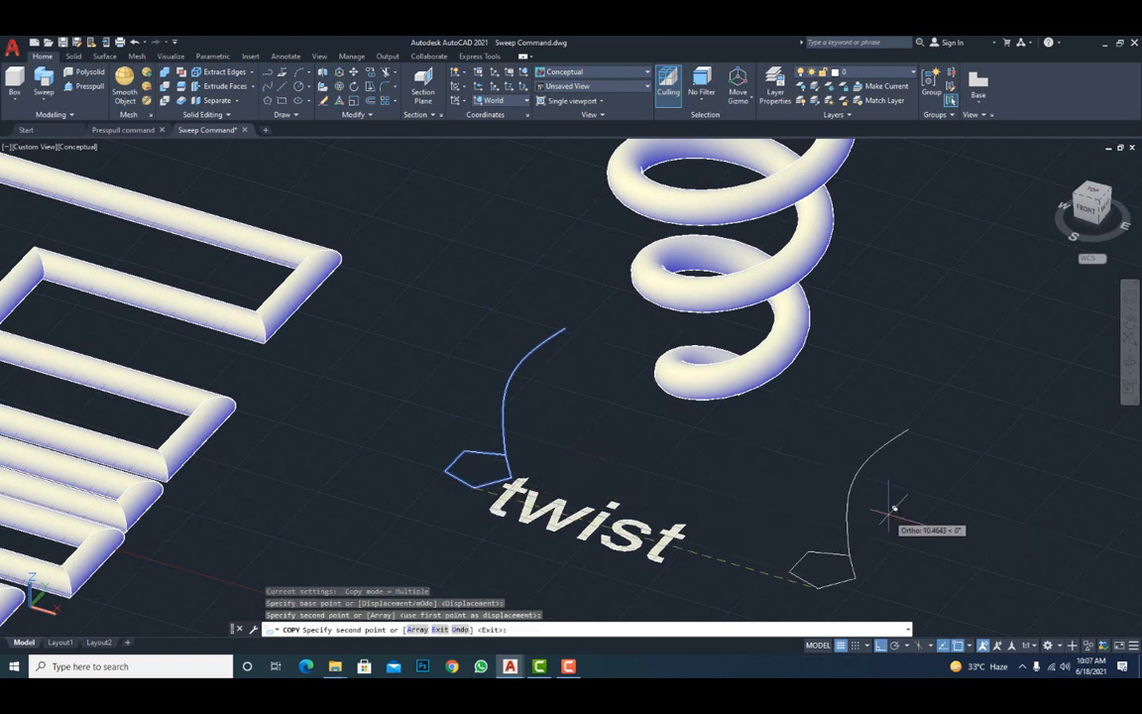
{"action": "left_click", "coordinate": [893, 510]}
{"action": "key", "text": "Return"}
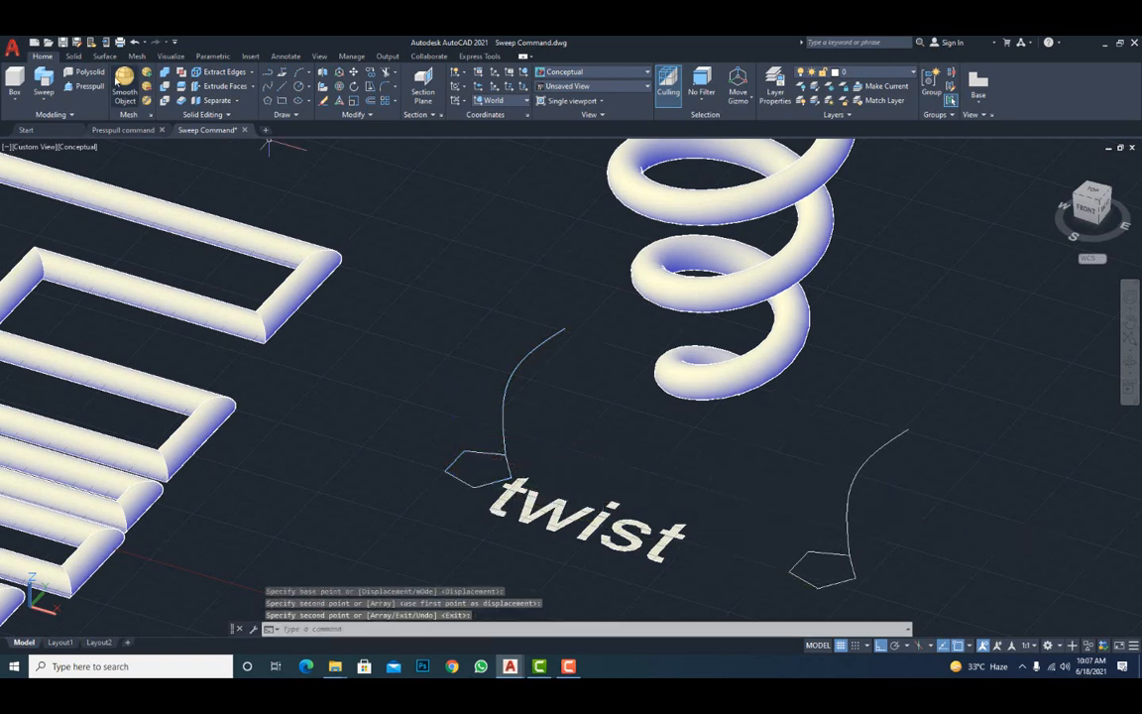
Sweep the original pentagon along its short curve as a plain solid without twist or scale.
{"action": "left_click", "coordinate": [46, 96]}
{"action": "left_click", "coordinate": [50, 190]}
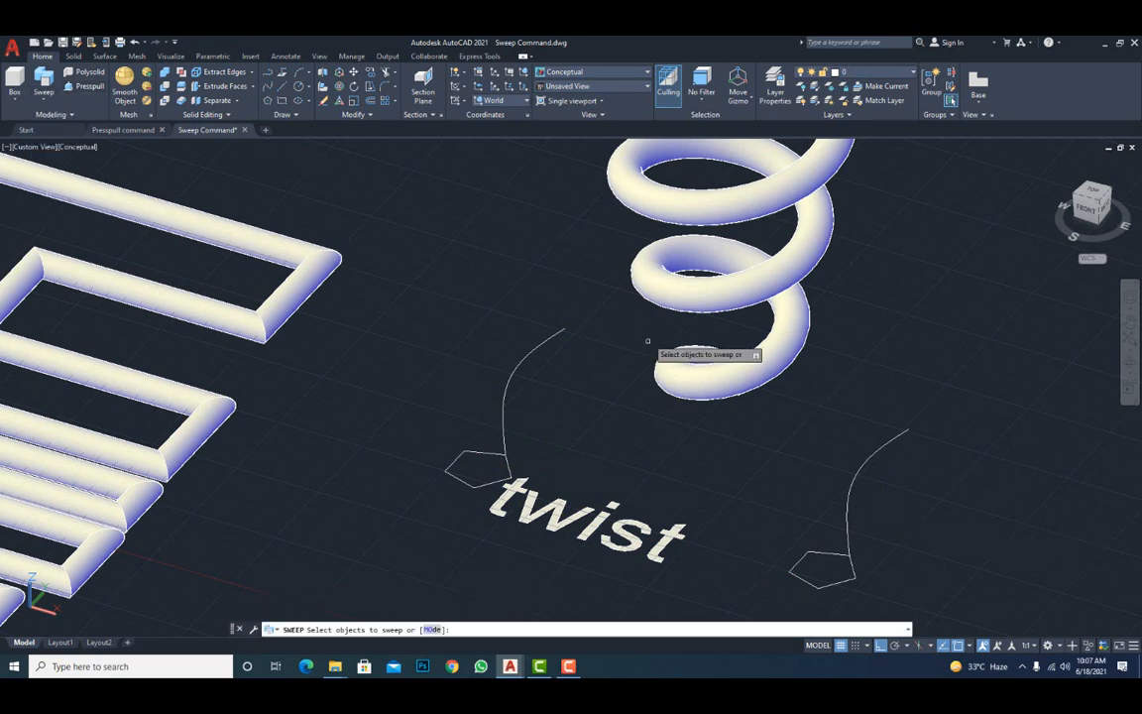
{"action": "left_click", "coordinate": [480, 485]}
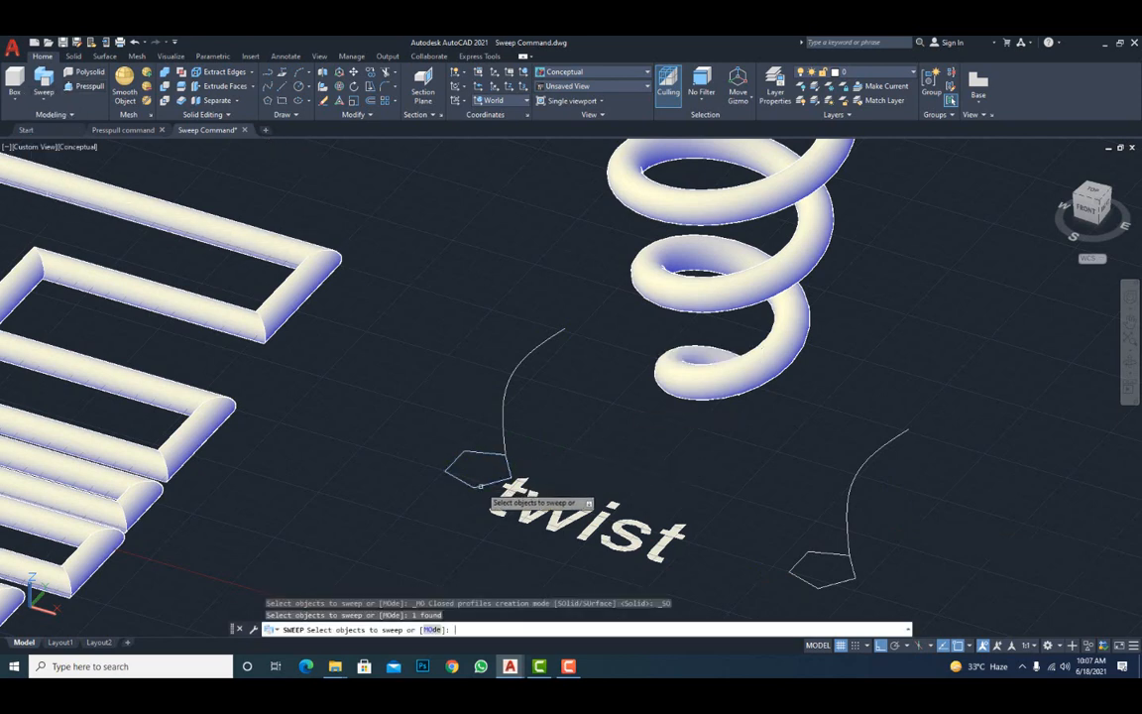
{"action": "key", "text": "Return"}
{"action": "left_click", "coordinate": [506, 407]}
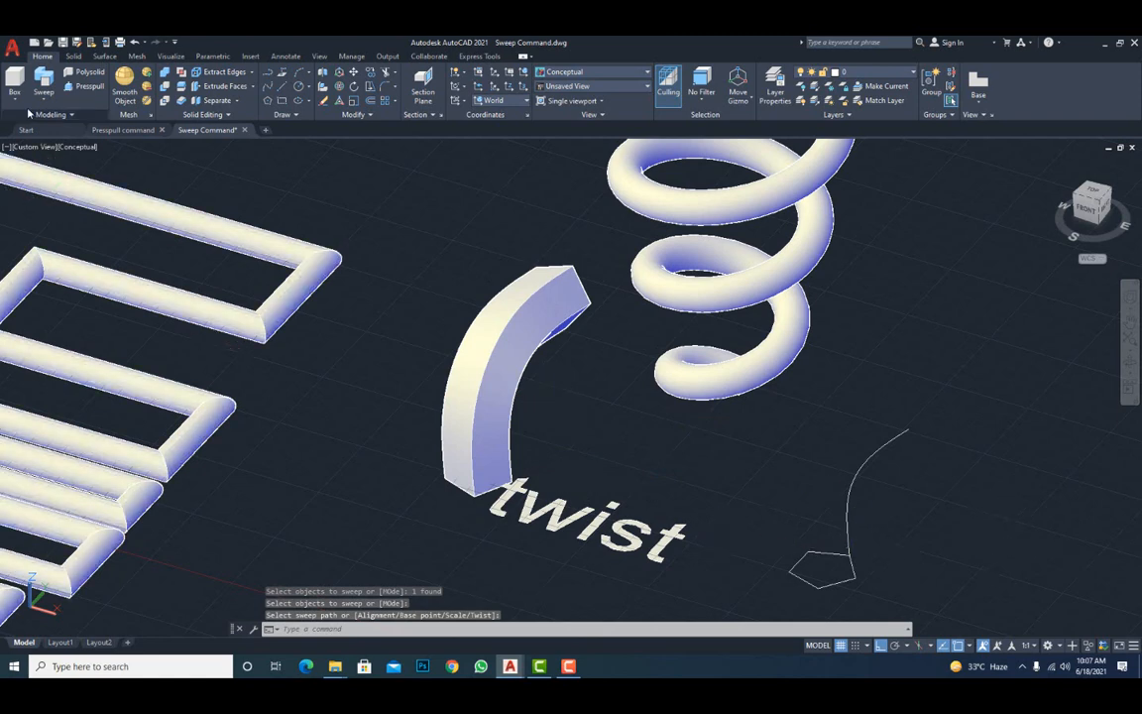
Sweep the copied pentagon along its curve with a twist angle of 180 and inspect the twisted solid.
{"action": "left_click", "coordinate": [44, 101]}
{"action": "left_click", "coordinate": [43, 163]}
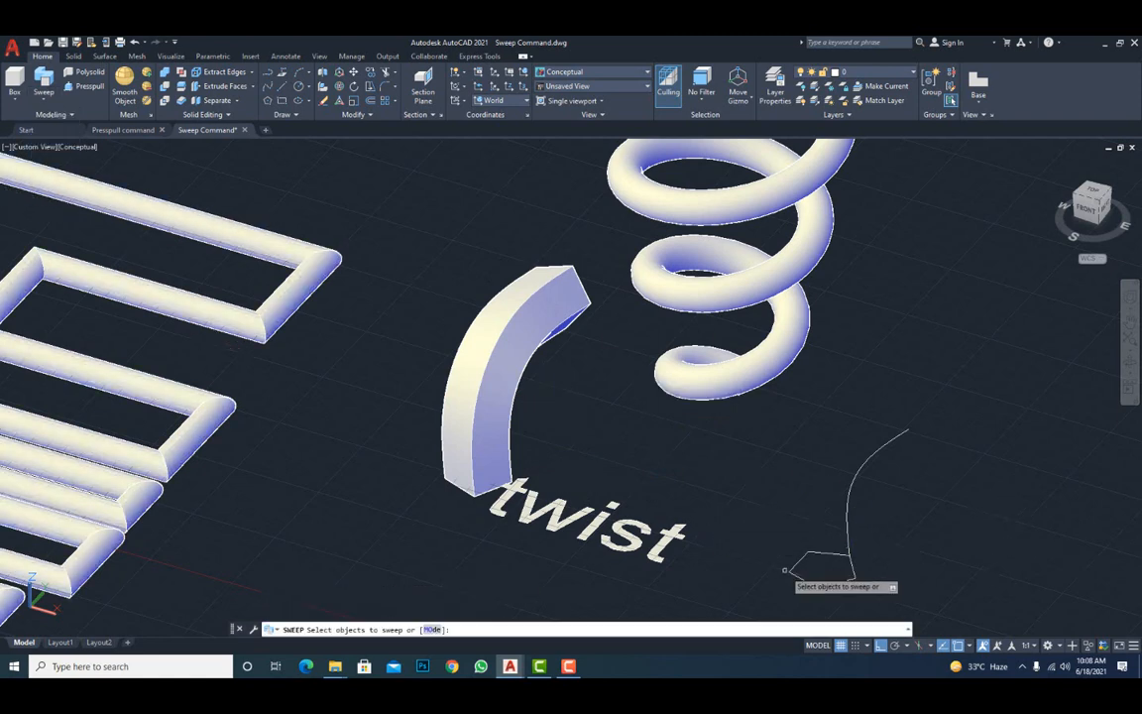
{"action": "left_click", "coordinate": [838, 582]}
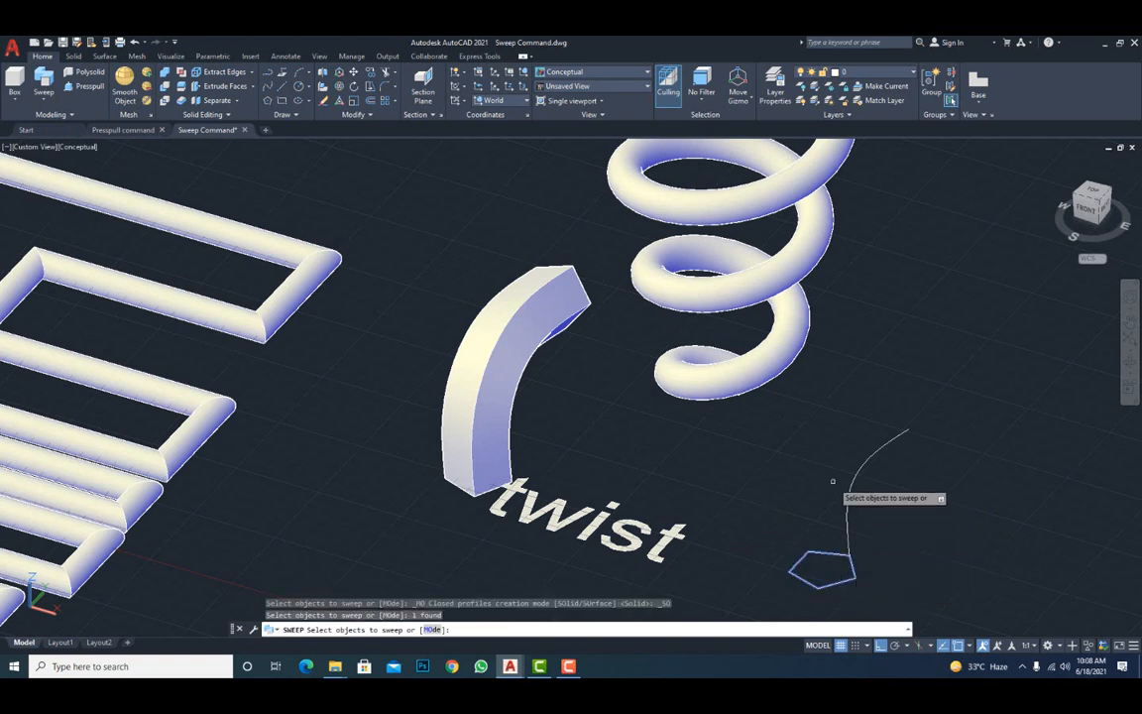
{"action": "key", "text": "Return"}
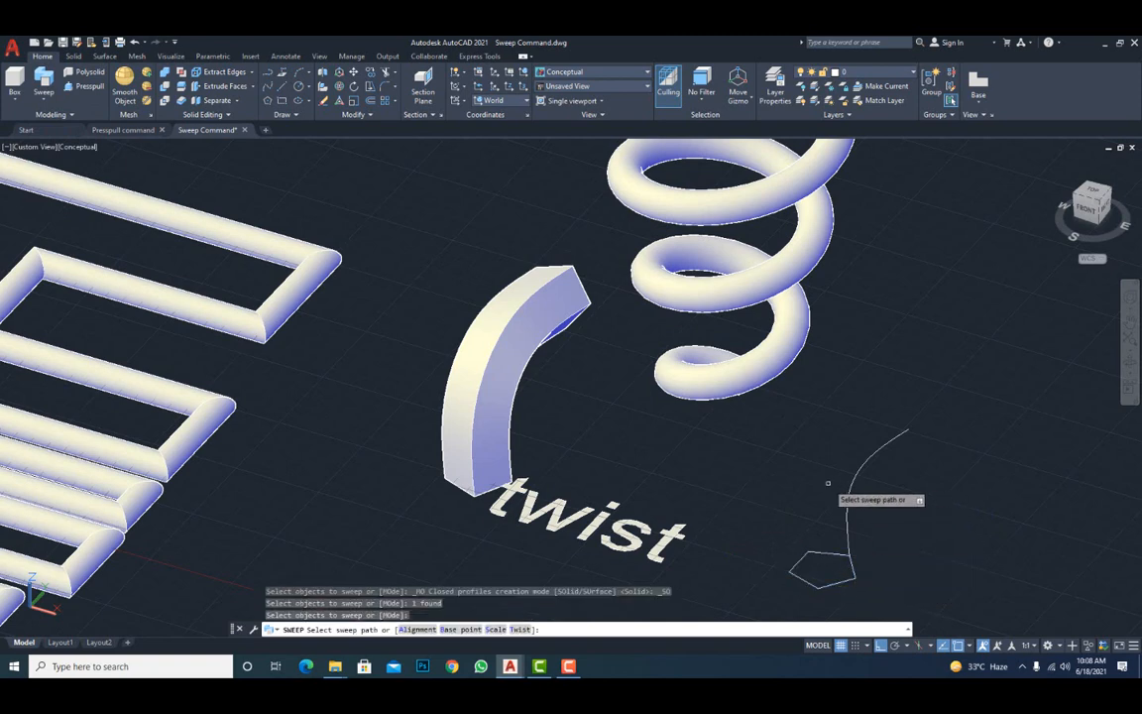
{"action": "left_click", "coordinate": [523, 631]}
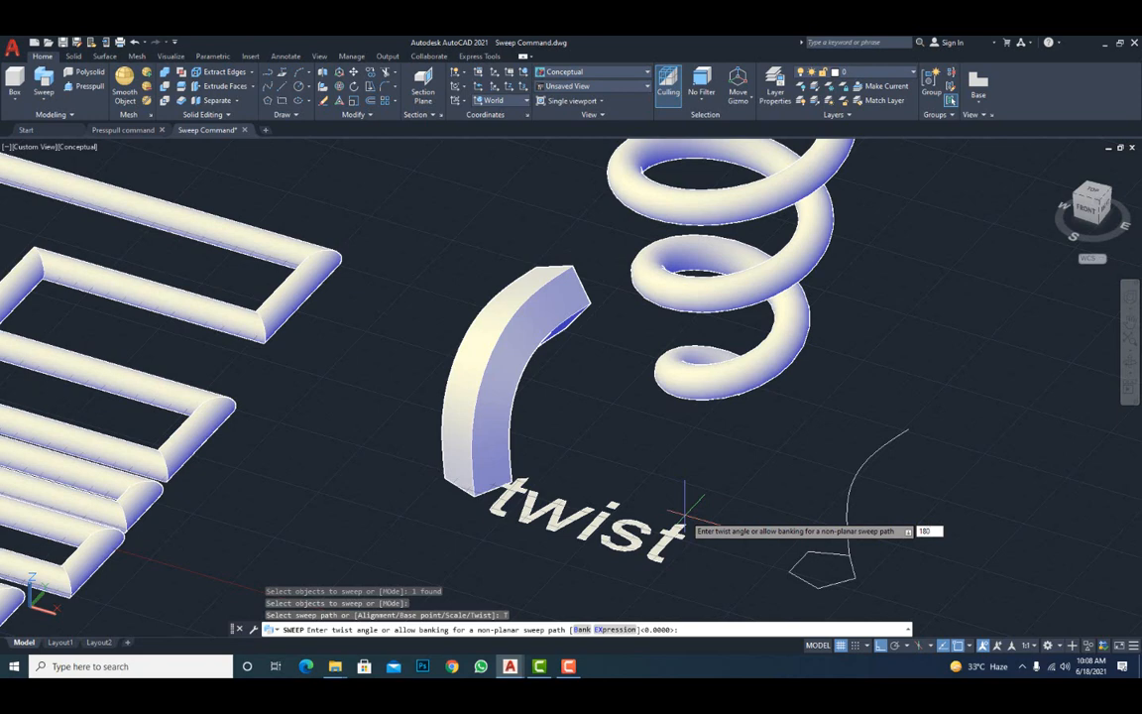
{"action": "key", "text": "Return"}
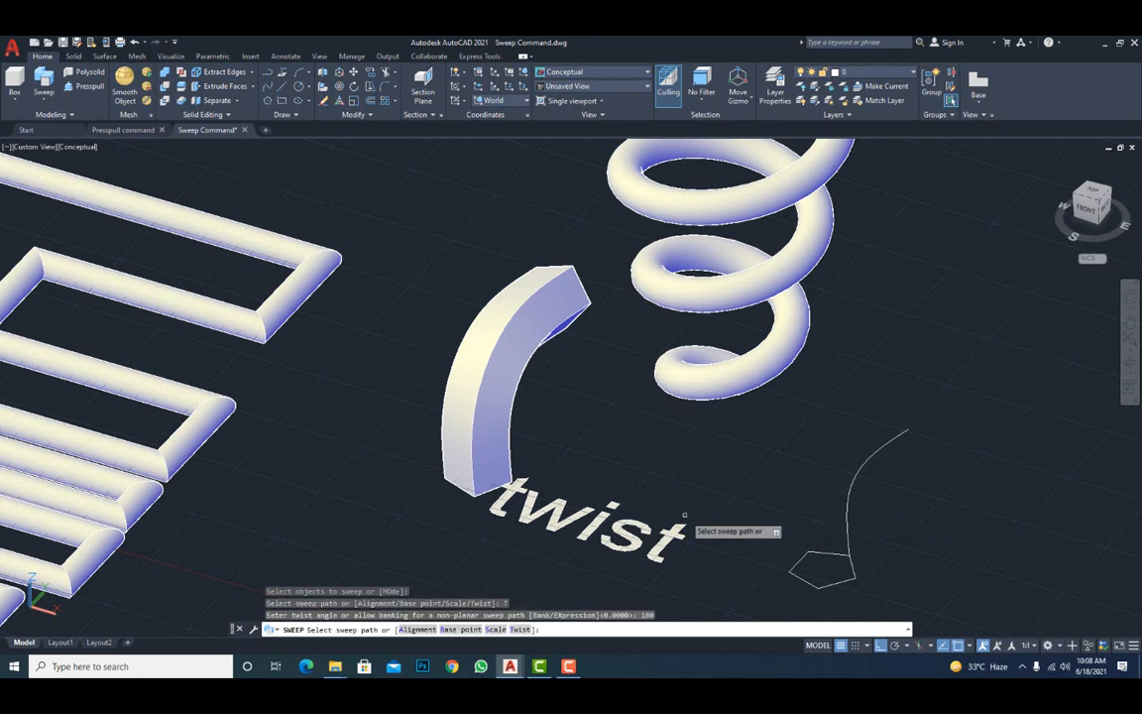
{"action": "left_click", "coordinate": [850, 512]}
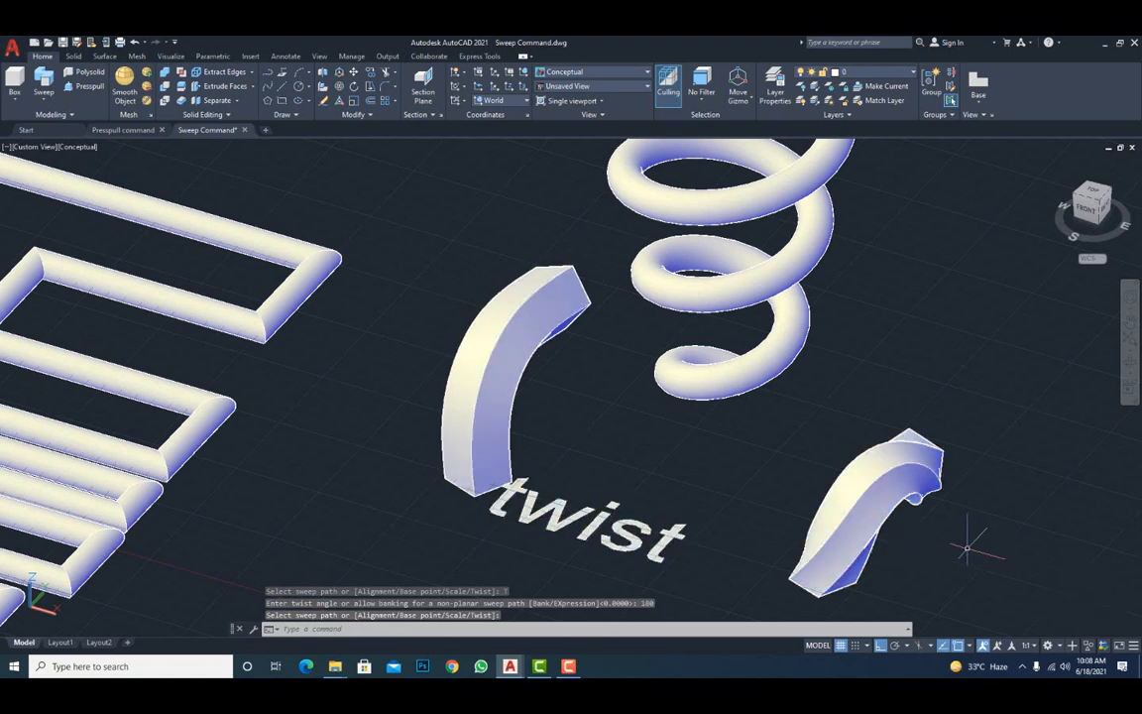
{"action": "middle_click_drag", "start_coordinate": [863, 553], "coordinate": [769, 542]}
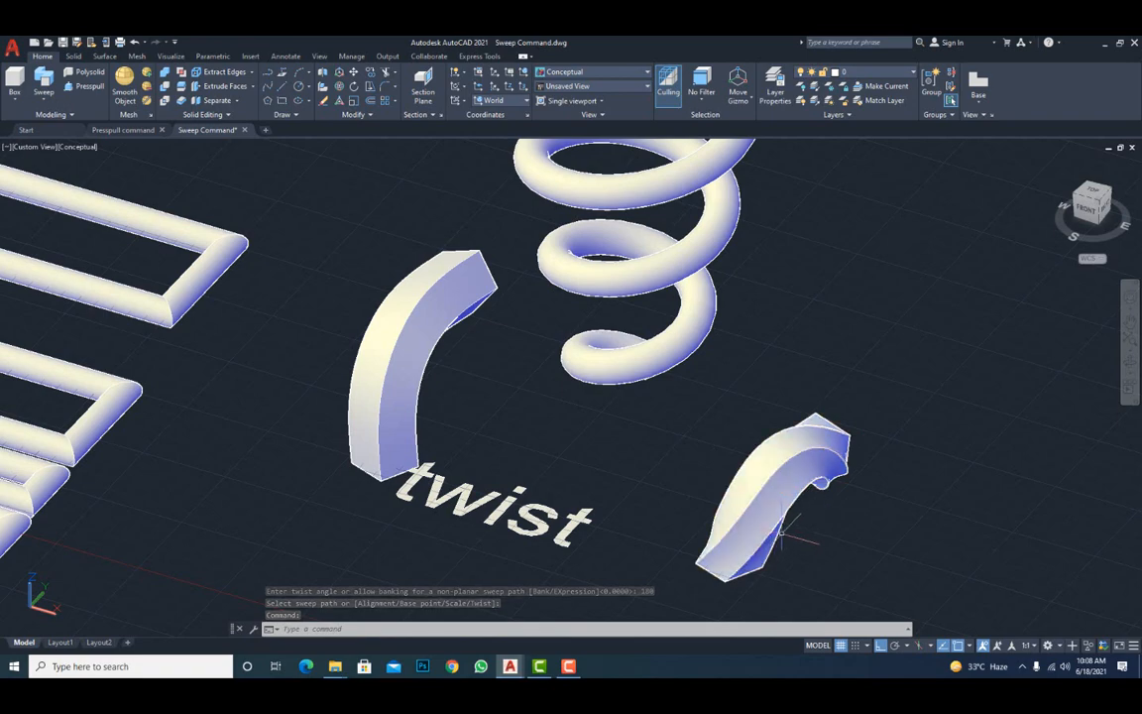
{"action": "mouse_move", "coordinate": [788, 540]}
{"action": "middle_mouse_down", "text": "shift"}
{"action": "mouse_move", "coordinate": [740, 519]}
{"action": "mouse_move", "coordinate": [749, 476]}
{"action": "mouse_move", "coordinate": [778, 526]}
{"action": "middle_mouse_up", "text": "shift"}
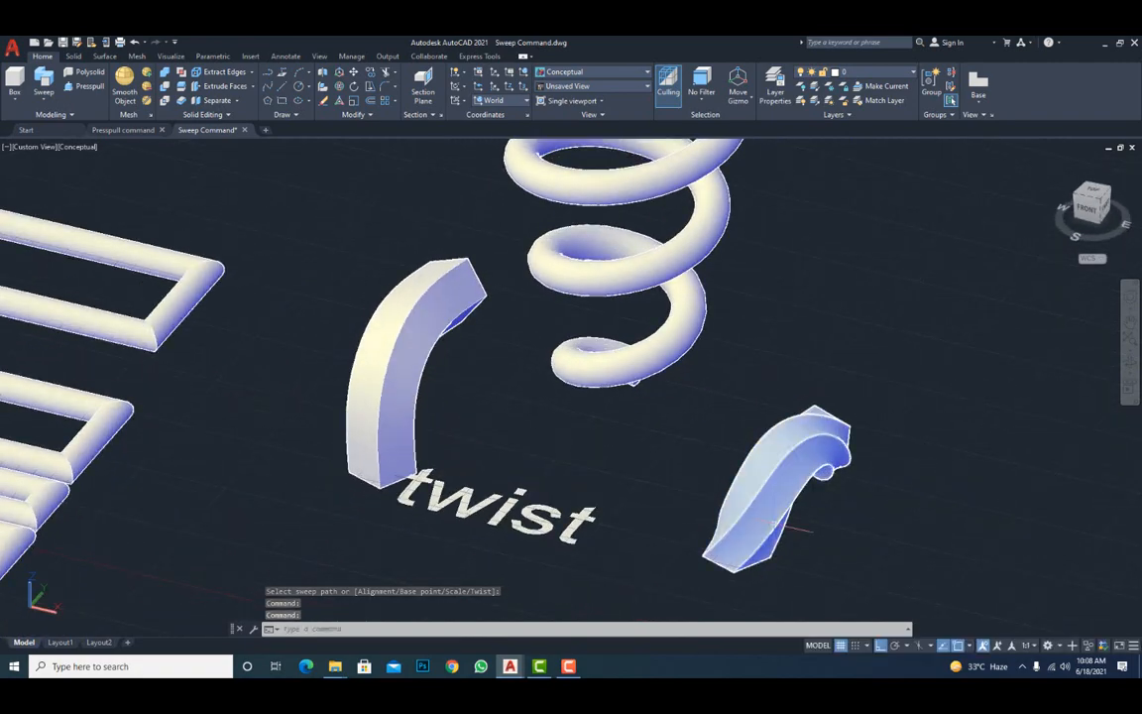
Undo the recent view changes and the twisted sweep of the copied pentagon.
{"action": "key", "text": "ctrl+z"}
{"action": "key", "text": "ctrl+z"}
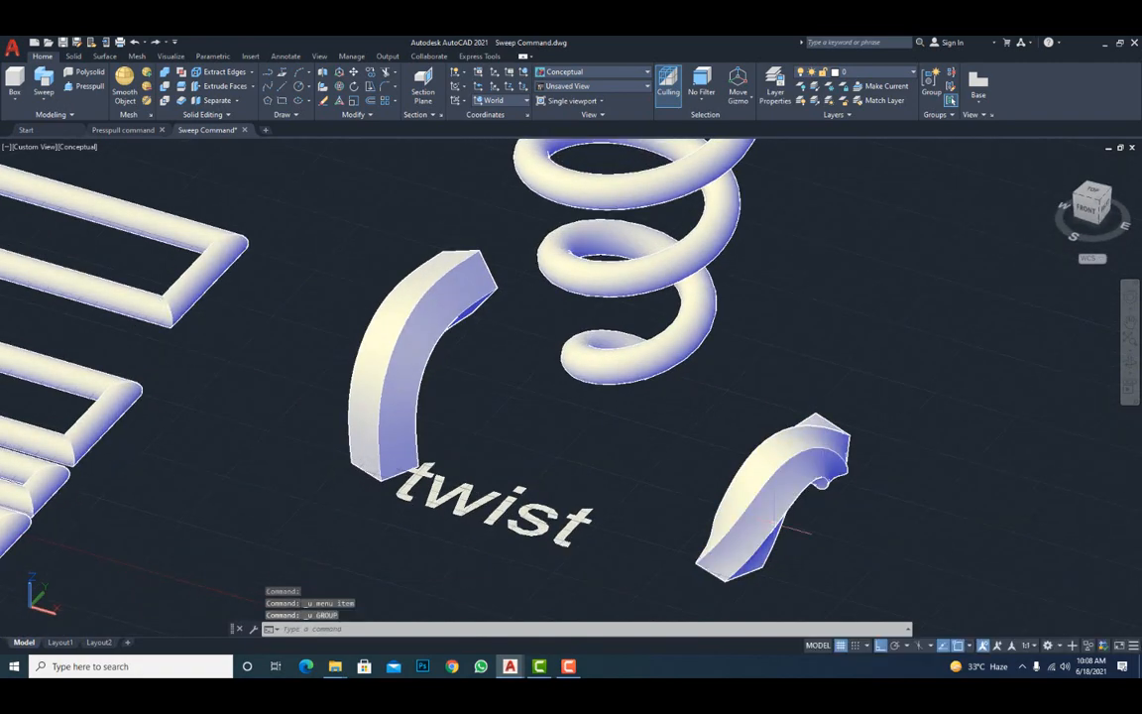
{"action": "key", "text": "ctrl+z"}
{"action": "key", "text": "ctrl+z"}
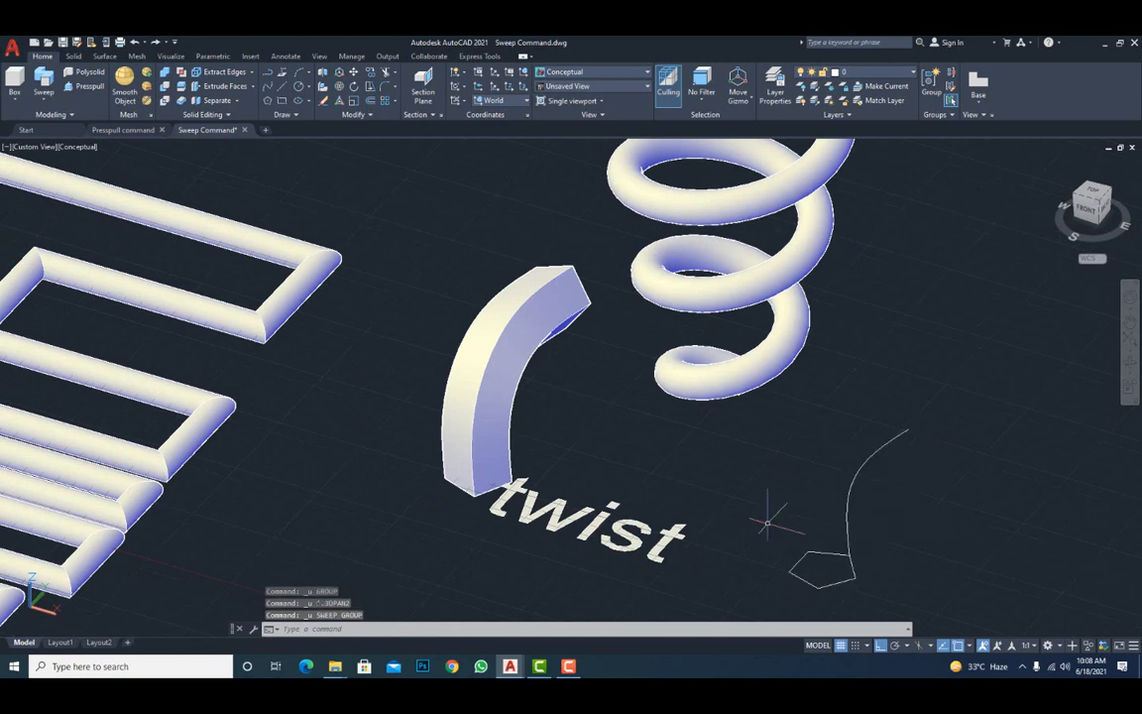
Sweep the copied pentagon along its curve as a solid with a scale factor of 4.
{"action": "middle_click_drag", "start_coordinate": [733, 518], "coordinate": [635, 489]}
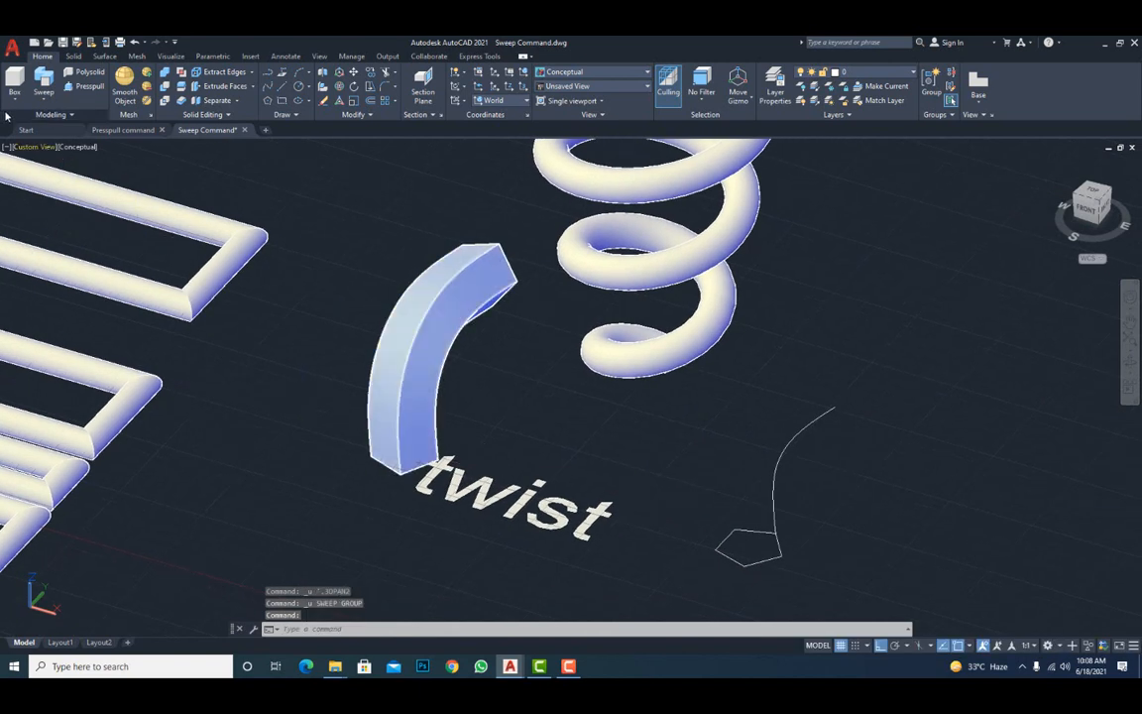
{"action": "left_click", "coordinate": [44, 103]}
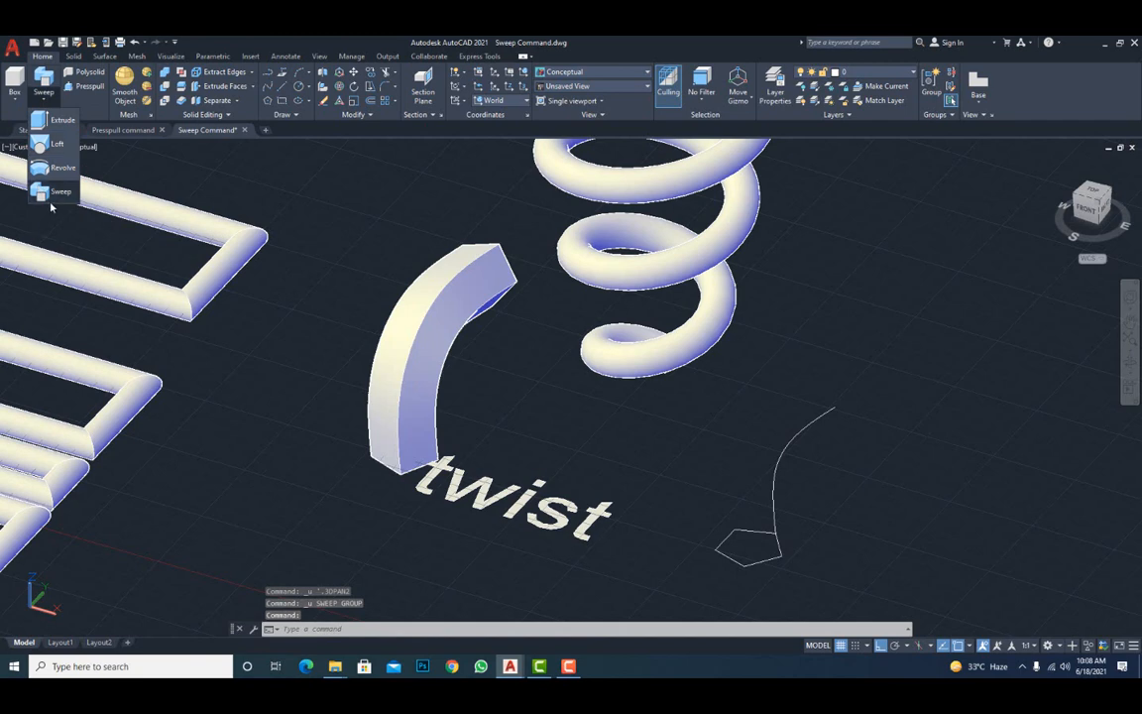
{"action": "left_click", "coordinate": [46, 185]}
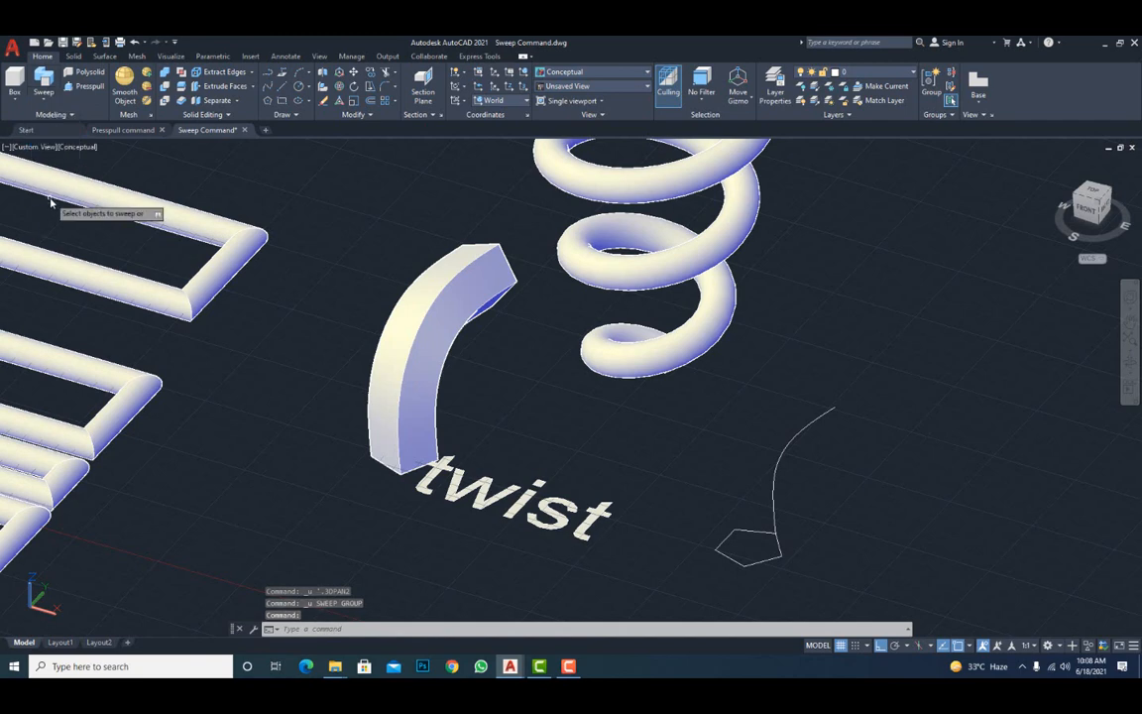
{"action": "left_click", "coordinate": [764, 560]}
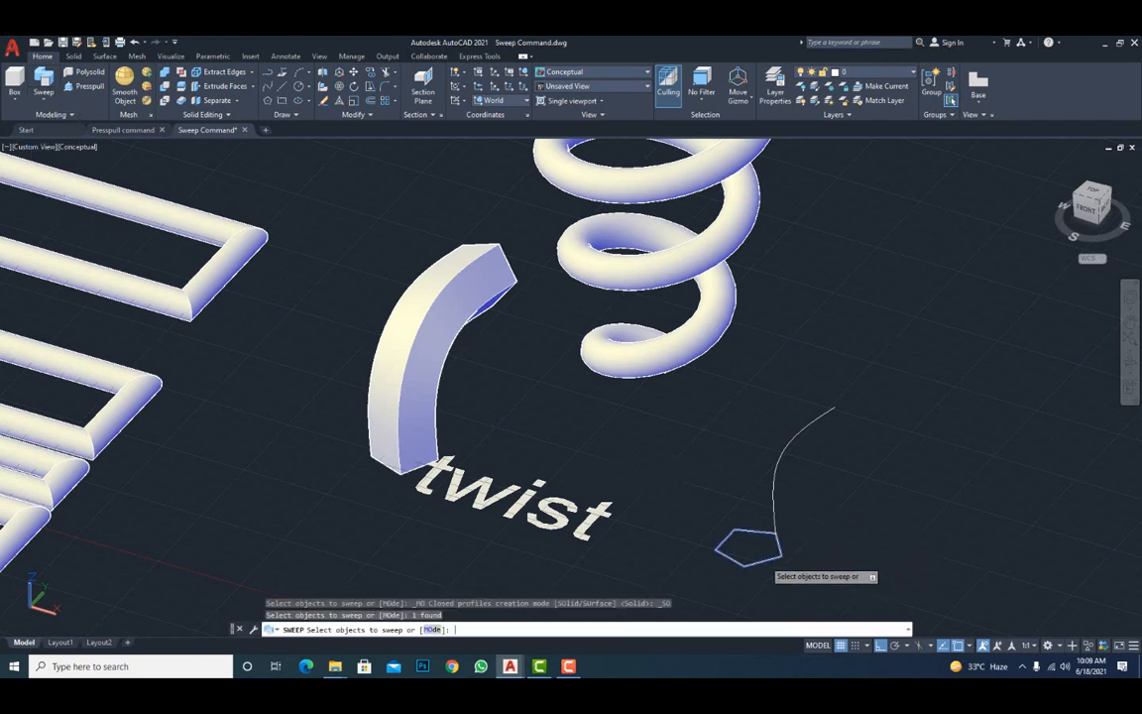
{"action": "key", "text": "Return"}
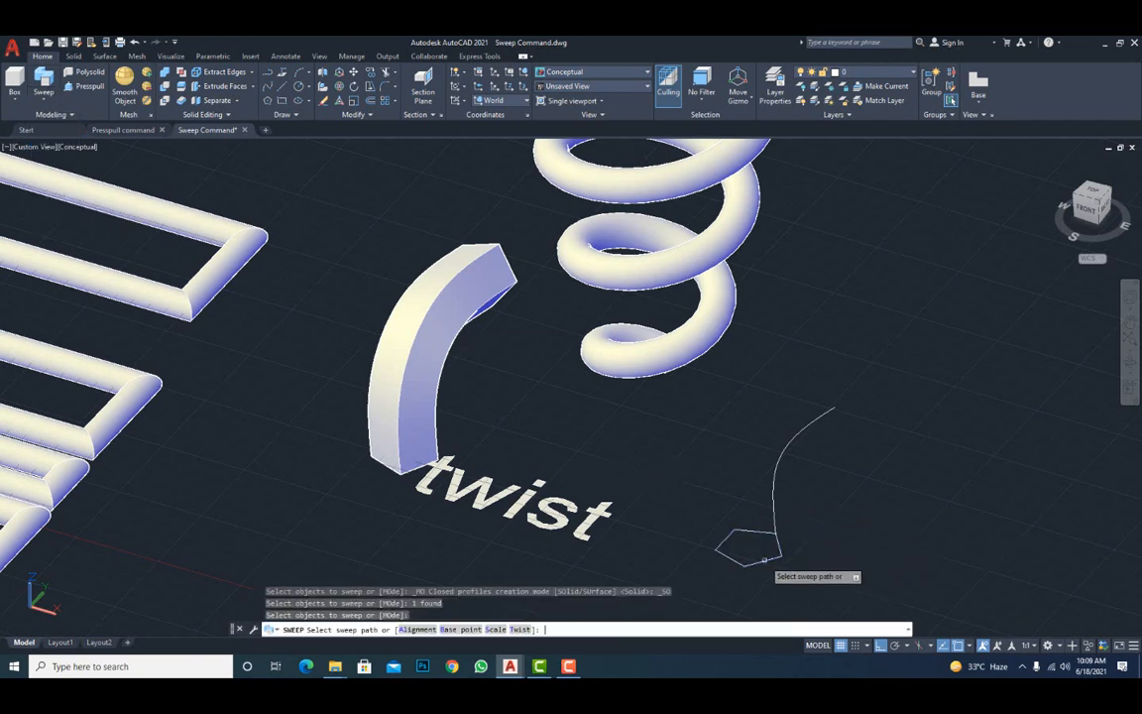
{"action": "left_click", "coordinate": [497, 630]}
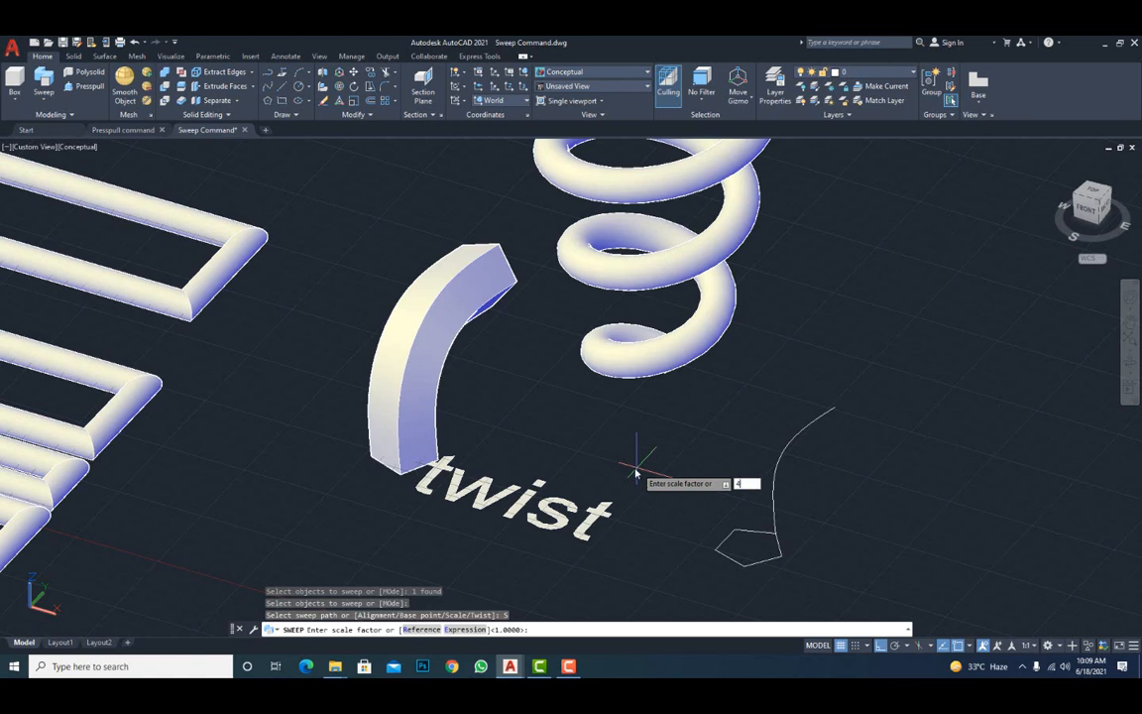
{"action": "key", "text": "Return"}
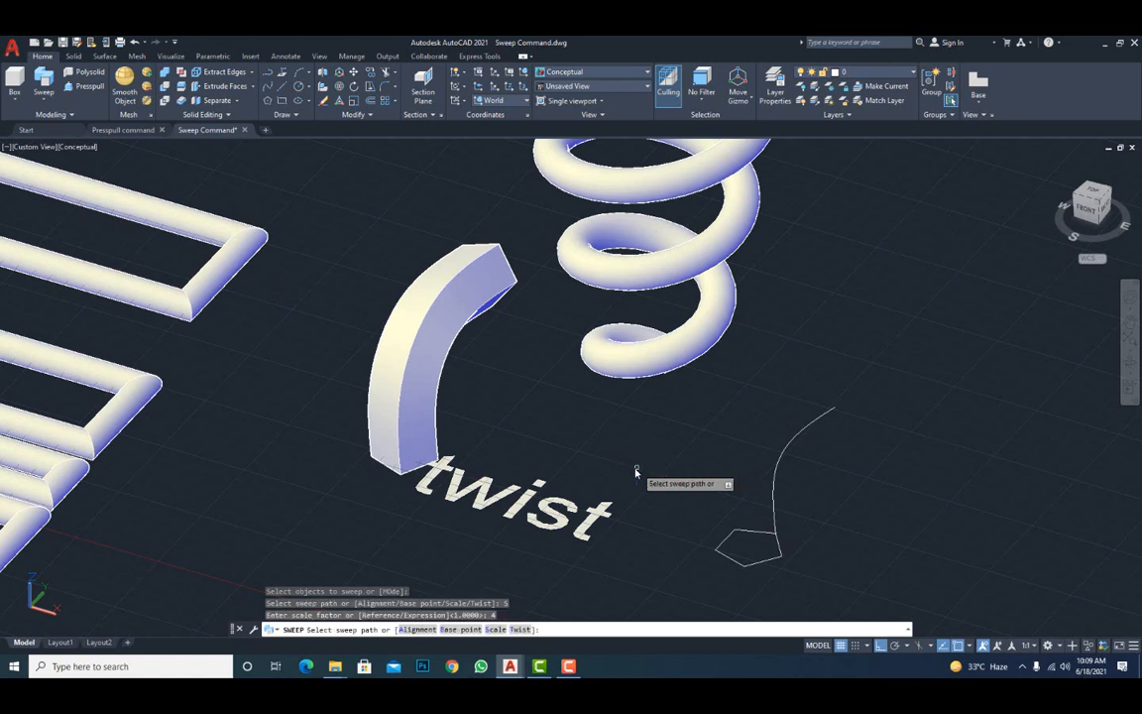
{"action": "left_click", "coordinate": [771, 488]}
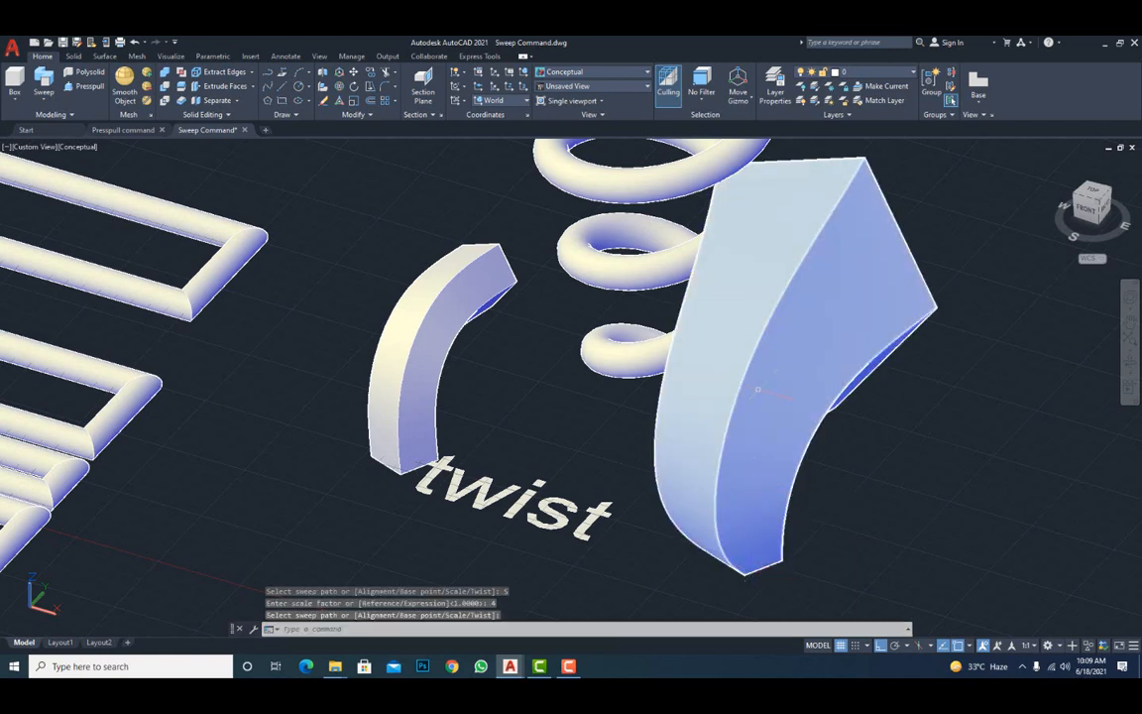
Inspect the scaled sweep from other angles and review all the swept solids in the drawing together.
{"action": "middle_click_drag", "start_coordinate": [862, 415], "coordinate": [754, 407], "text": "shift"}
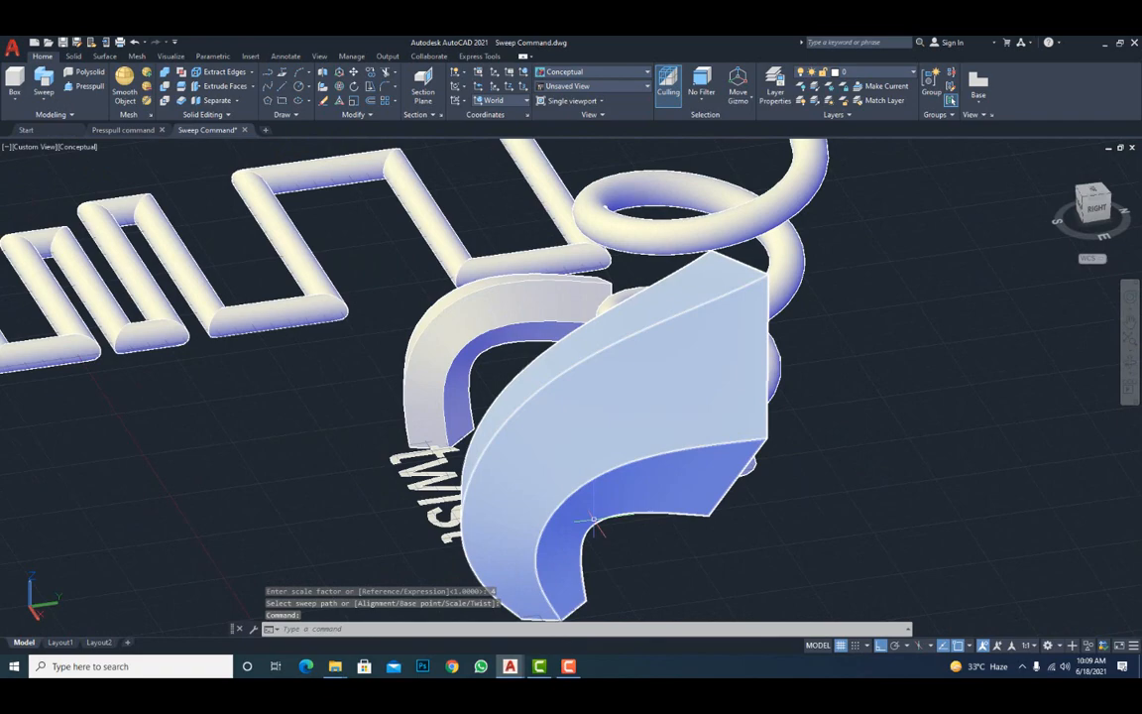
{"action": "middle_click_drag", "start_coordinate": [593, 522], "coordinate": [477, 425], "text": "shift"}
{"action": "scroll", "coordinate": [465, 486], "scroll_direction": "down", "scroll_amount": 3}
{"action": "scroll", "coordinate": [453, 490], "scroll_direction": "down", "scroll_amount": 3}
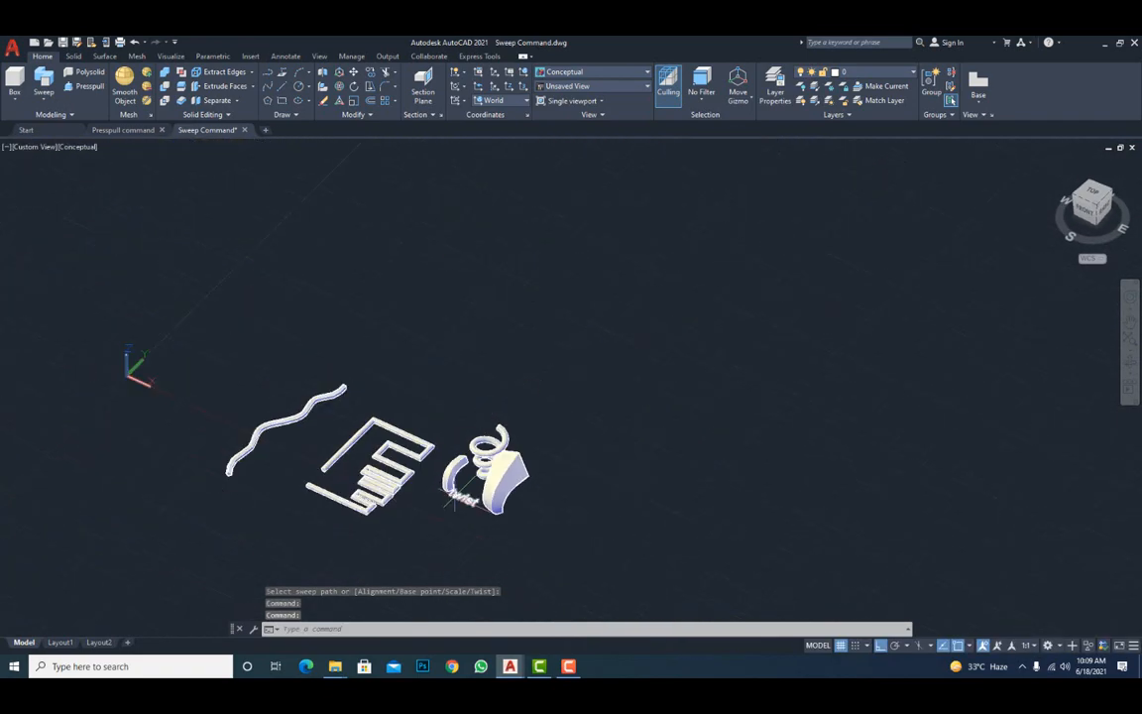
{"action": "scroll", "coordinate": [452, 491], "scroll_direction": "up", "scroll_amount": 4}
{"action": "middle_click_drag", "start_coordinate": [455, 488], "coordinate": [662, 496]}
{"action": "key", "text": "Escape"}
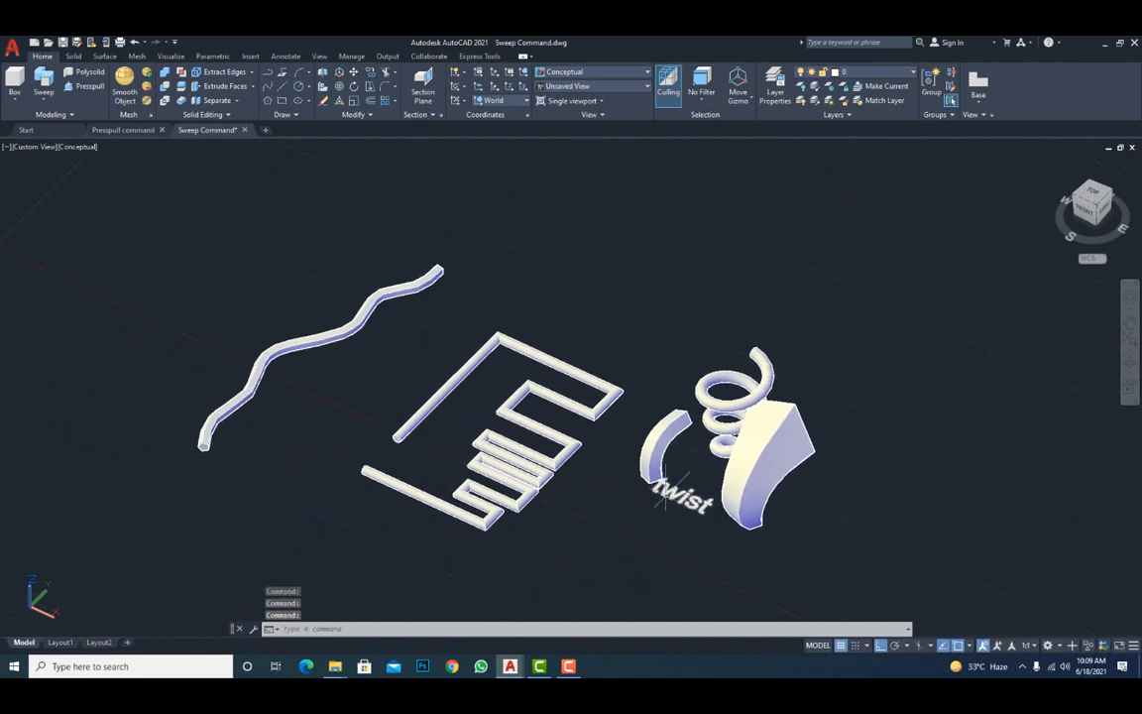